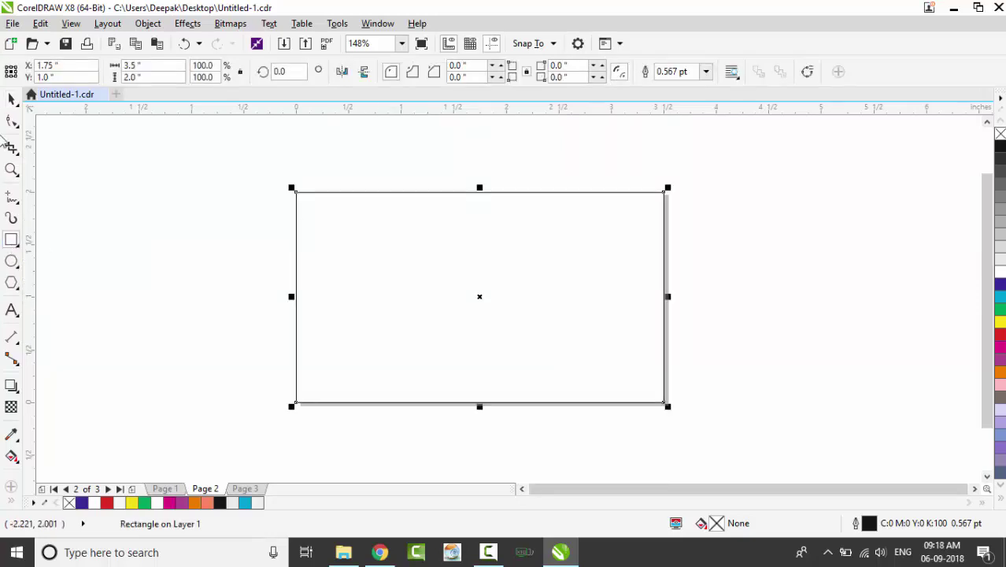
Switch to the Pick tool with the 3.5 × 2 inch card rectangle drawn
click(12, 99)
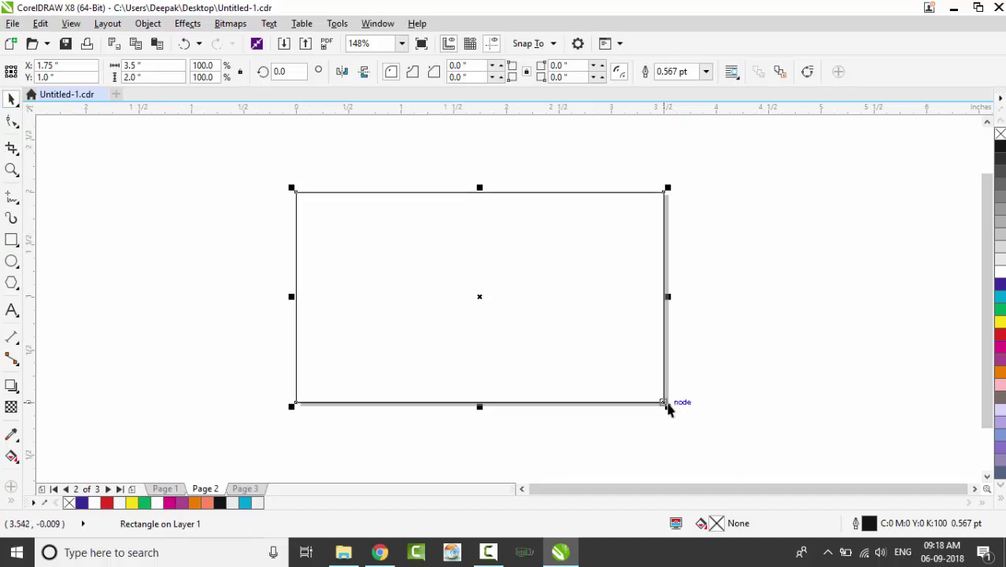
Scale a copy of the card rectangle into a narrow, tall rectangle and convert it to curves
drag(666, 405, 375, 306)
drag(333, 243, 341, 348)
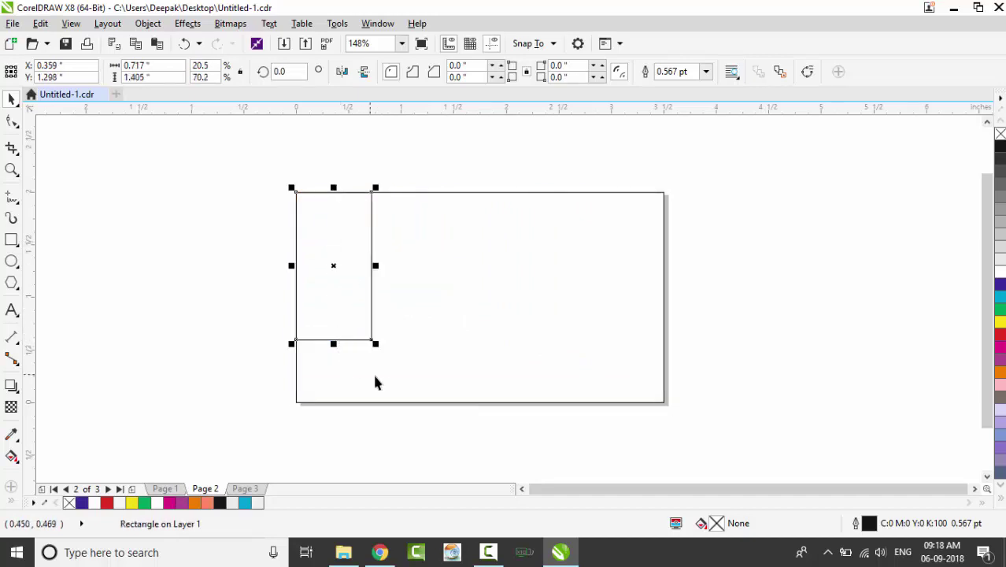
key(z)
scroll(386, 311, up, 1)
click(11, 100)
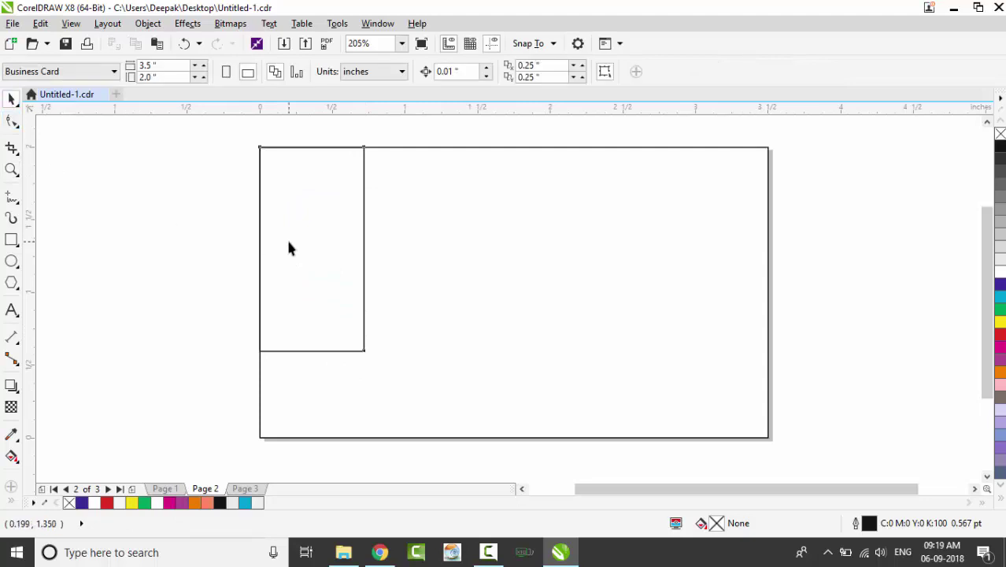
click(285, 238)
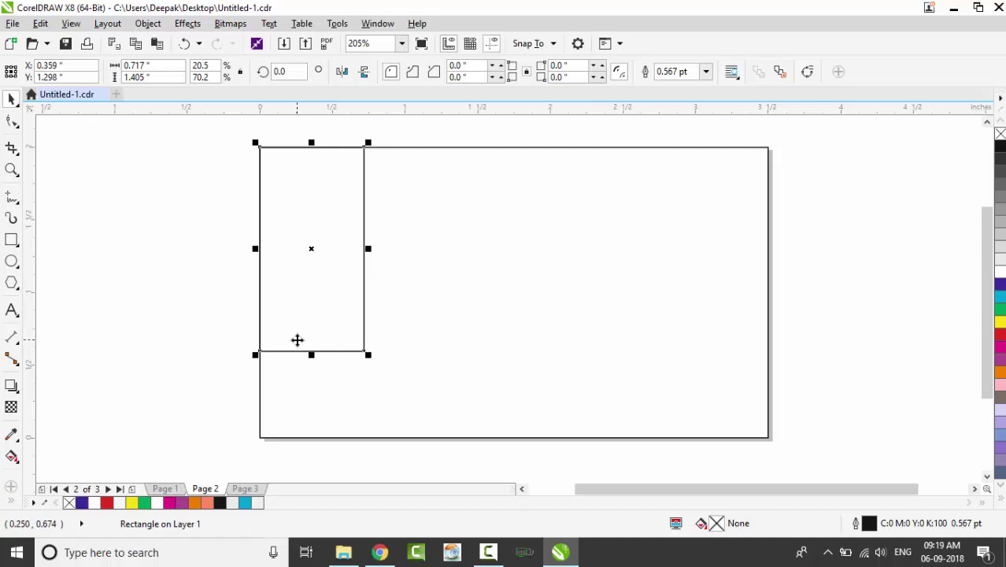
key(ctrl+q)
Move the right-hand nodes so the right edge slants, forming a trapezoid
click(12, 120)
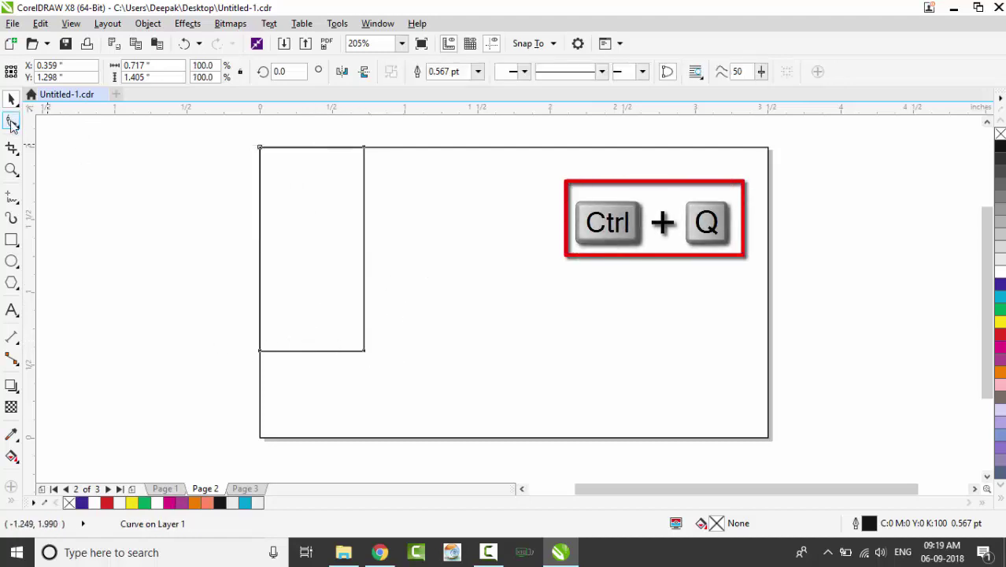
click(371, 356)
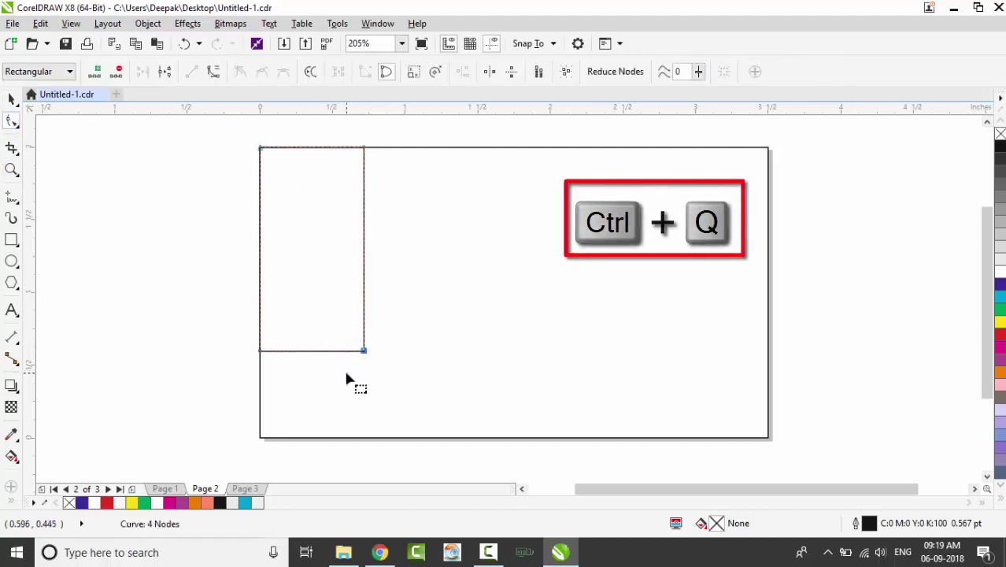
drag(348, 377, 348, 378)
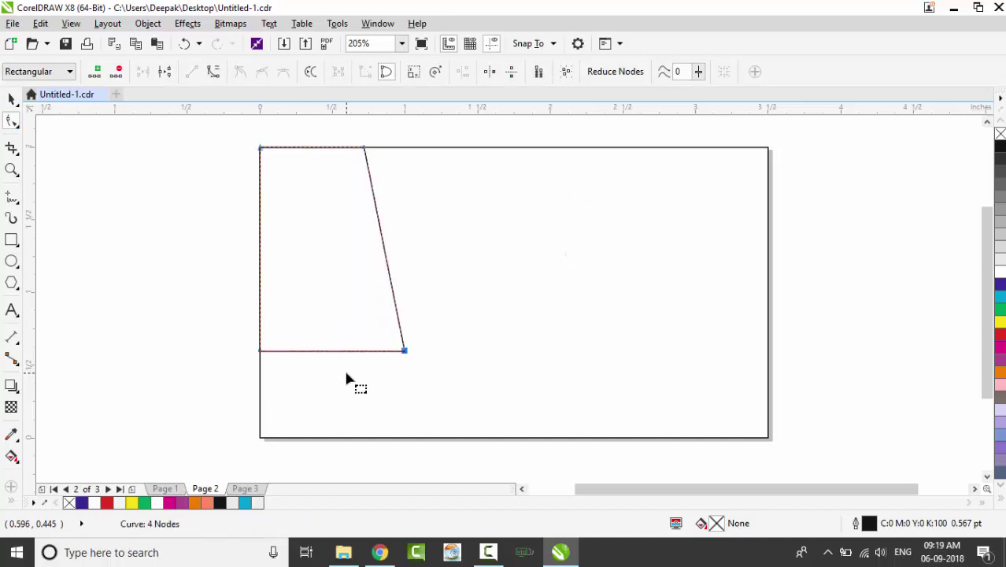
drag(393, 136, 326, 169)
key(Left)
key(Left)
key(Left)
key(Left)
key(Left)
key(Left)
key(Left)
key(Left)
key(Left)
key(Left)
key(Left)
key(Left)
key(Left)
key(Left)
key(Left)
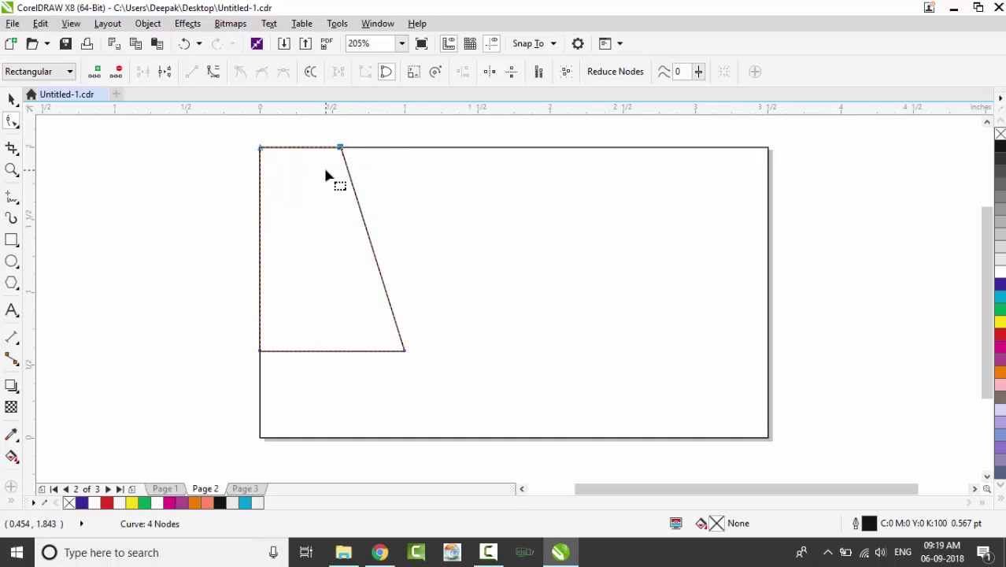
scroll(359, 153, up, 1)
key(Left)
key(Left)
key(Left)
key(Left)
key(Left)
key(Left)
key(Left)
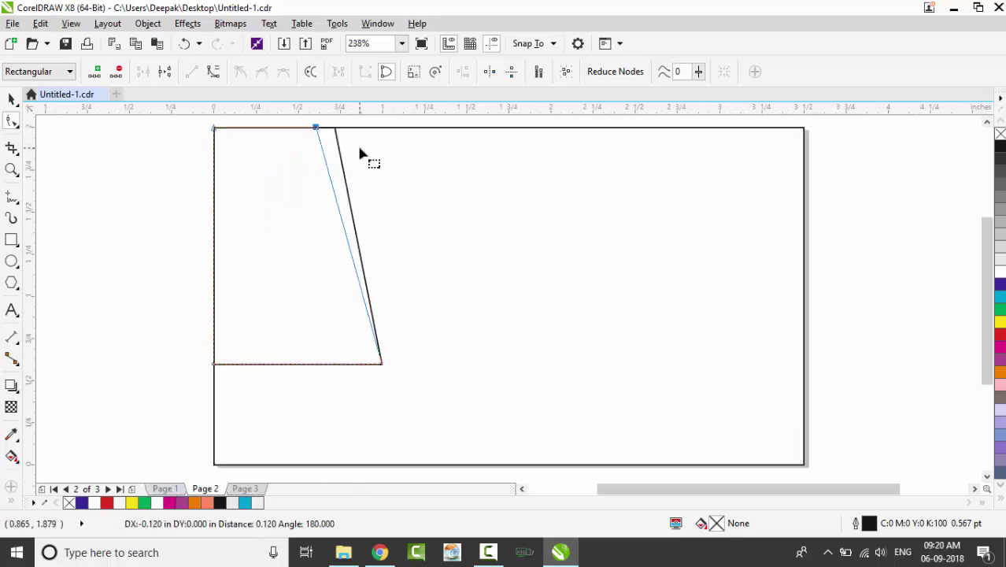
key(space)
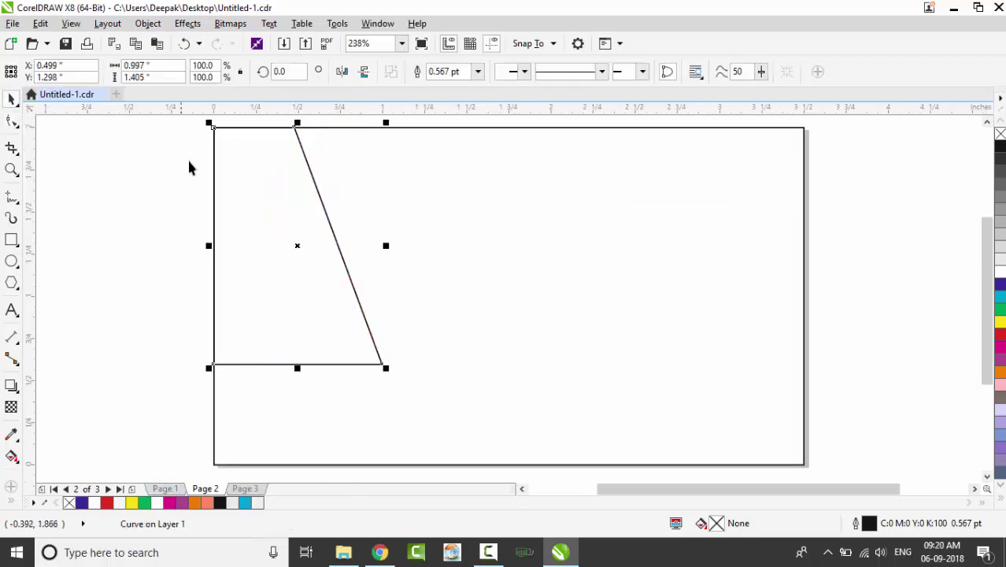
Fill the trapezoid with black
click(1001, 148)
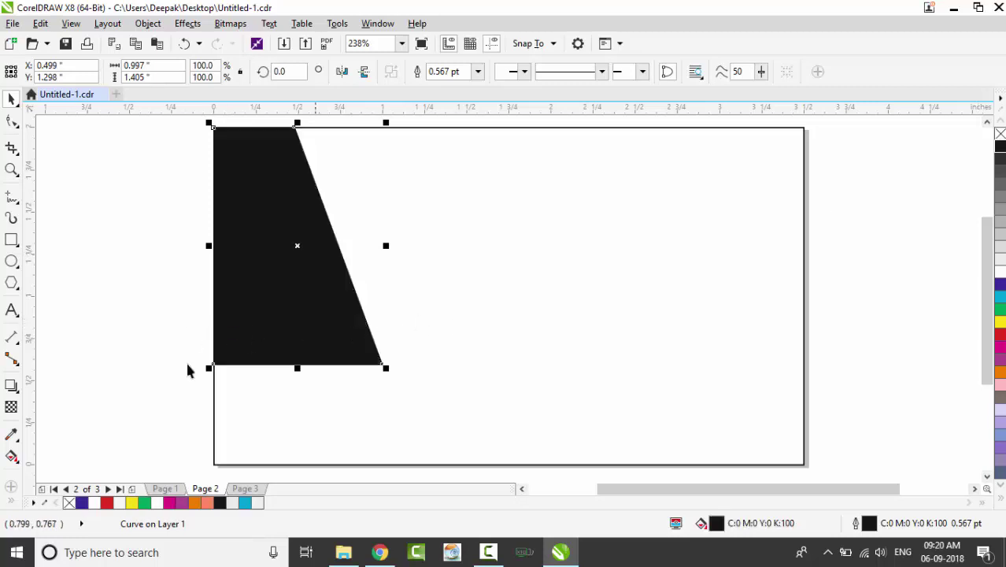
click(66, 168)
click(11, 240)
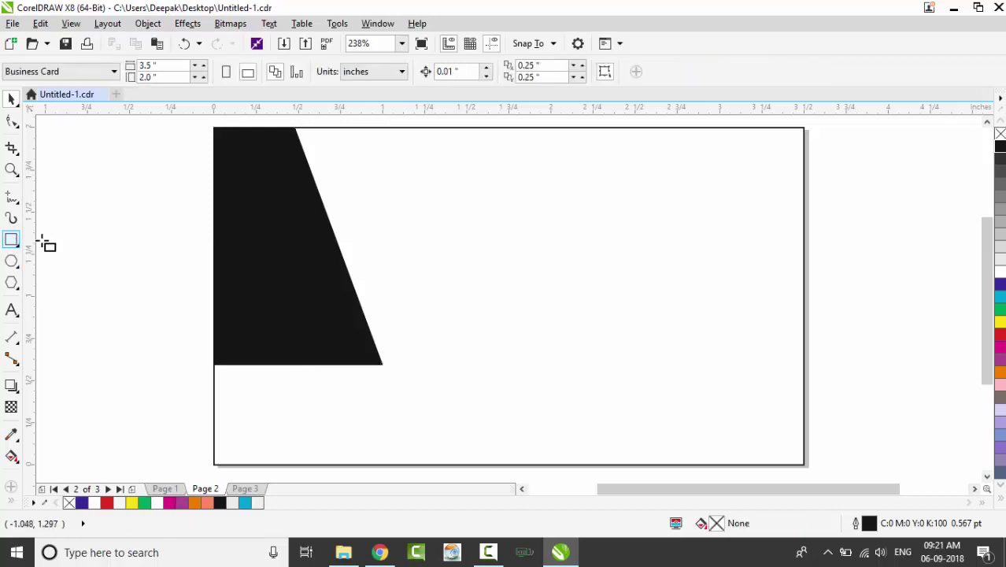
Draw a small rectangle over the trapezoid's top, fill it red and enlarge it
drag(215, 153, 350, 196)
click(11, 99)
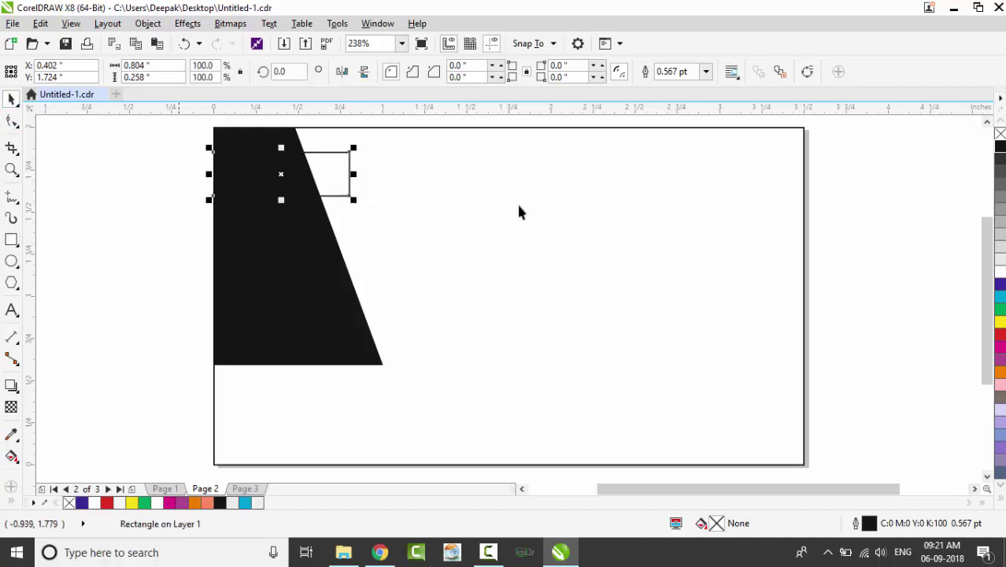
click(1001, 337)
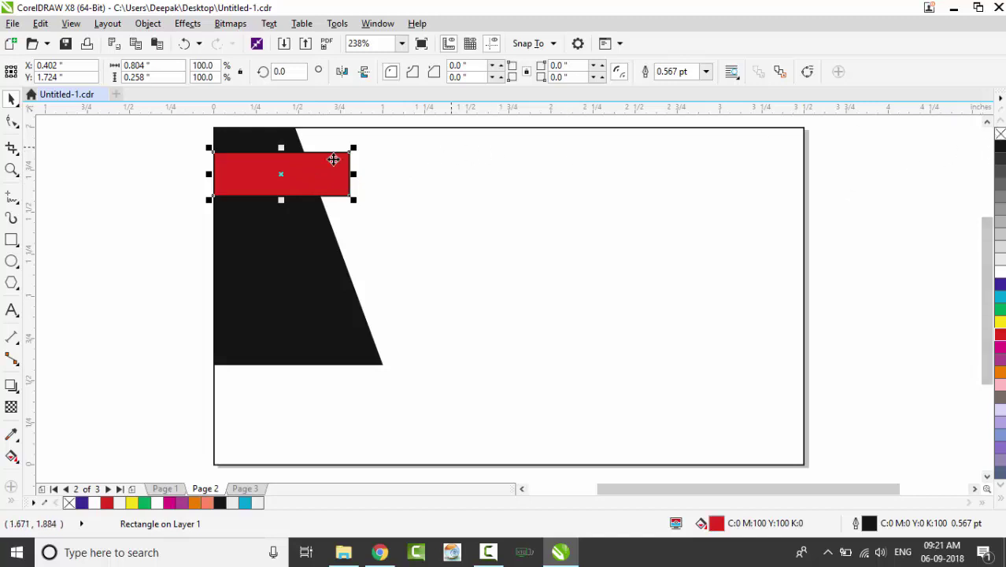
drag(354, 200, 389, 211)
drag(299, 211, 304, 233)
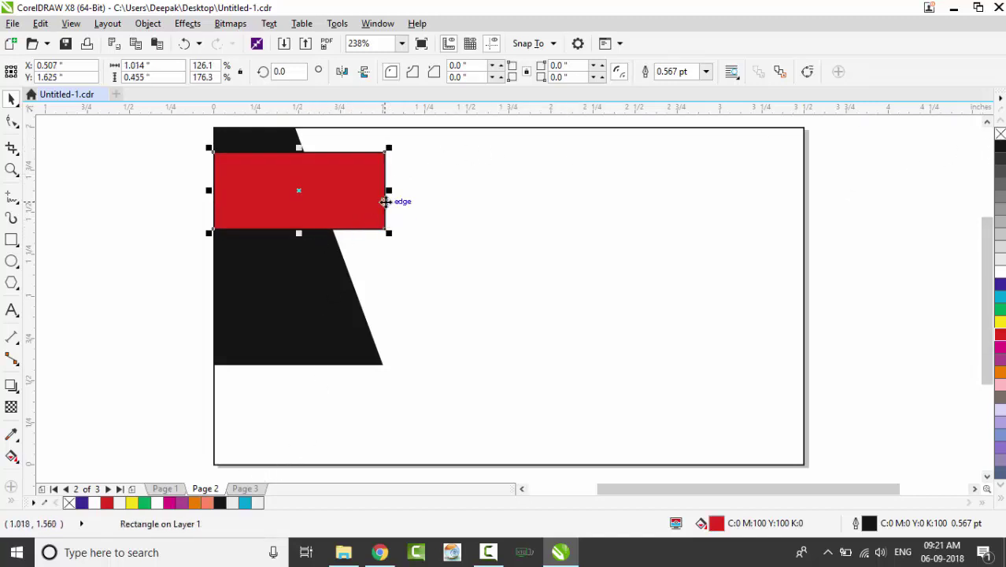
Add horizontal guides and fit the red rectangle between them
click(298, 120)
drag(300, 107, 297, 236)
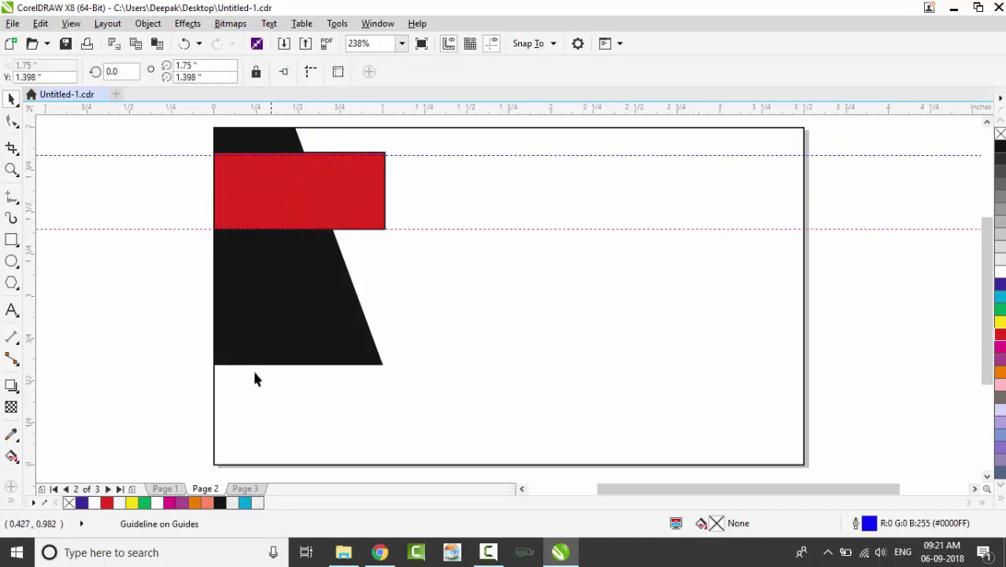
click(202, 235)
drag(199, 230, 202, 224)
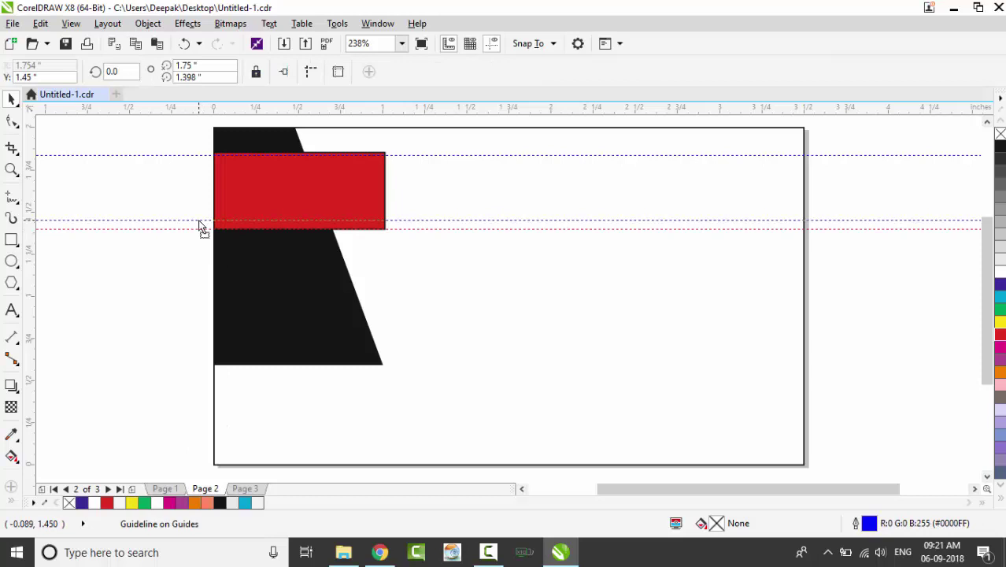
click(305, 187)
drag(306, 189, 305, 193)
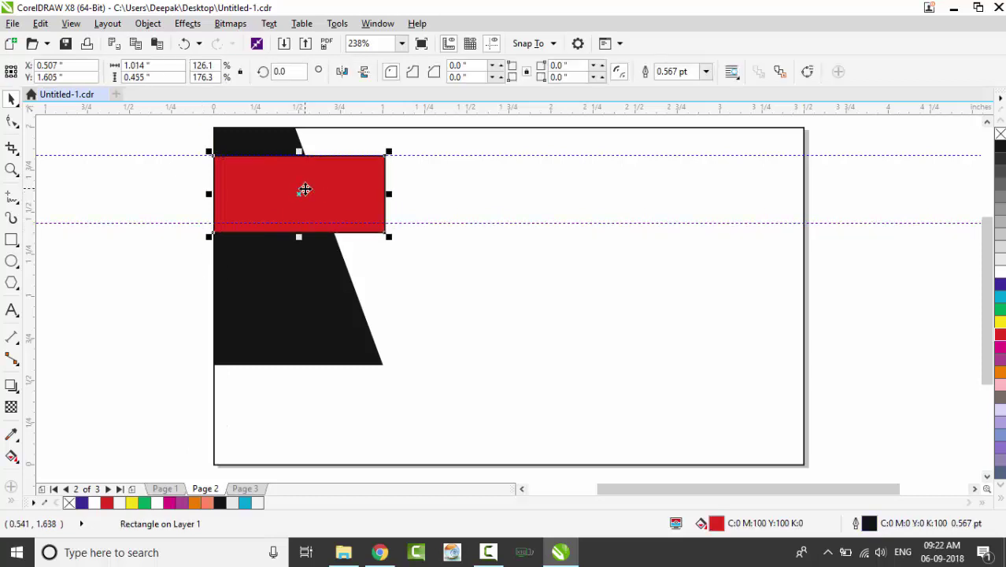
drag(299, 236, 300, 224)
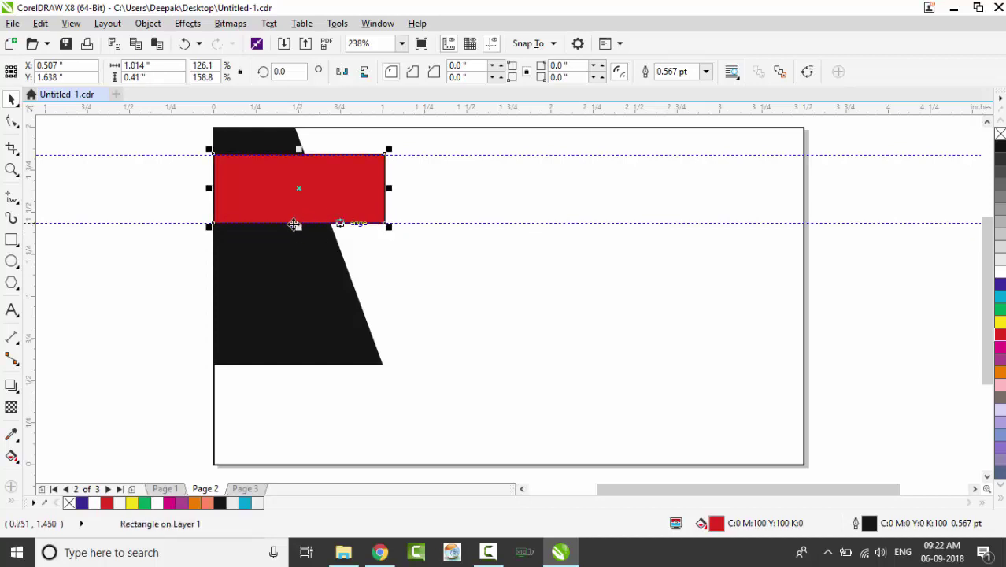
Remove the bar's outline and fill it maroon (C:9 M:100 Y:64 K:46)
right_click(1000, 134)
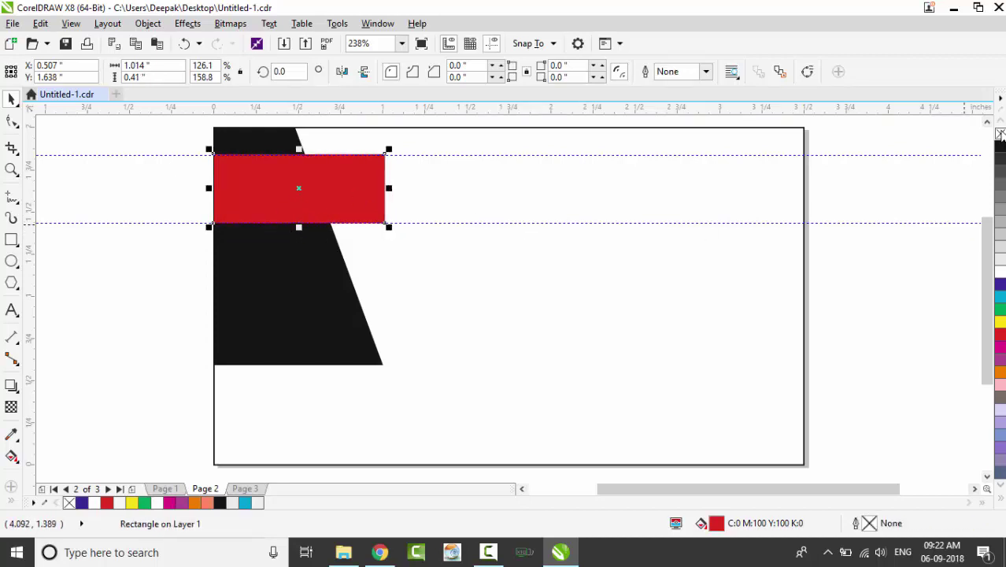
click(1001, 500)
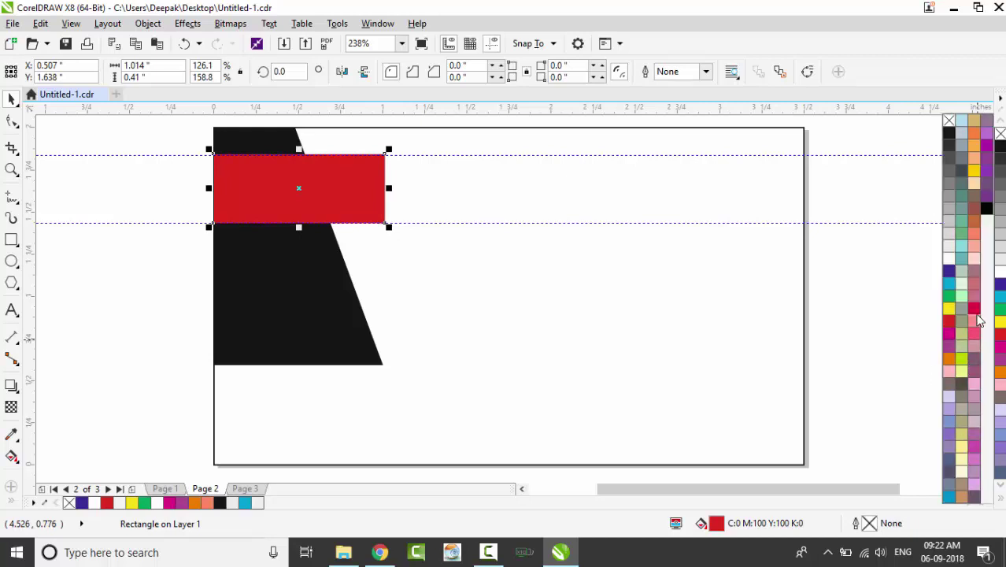
click(977, 311)
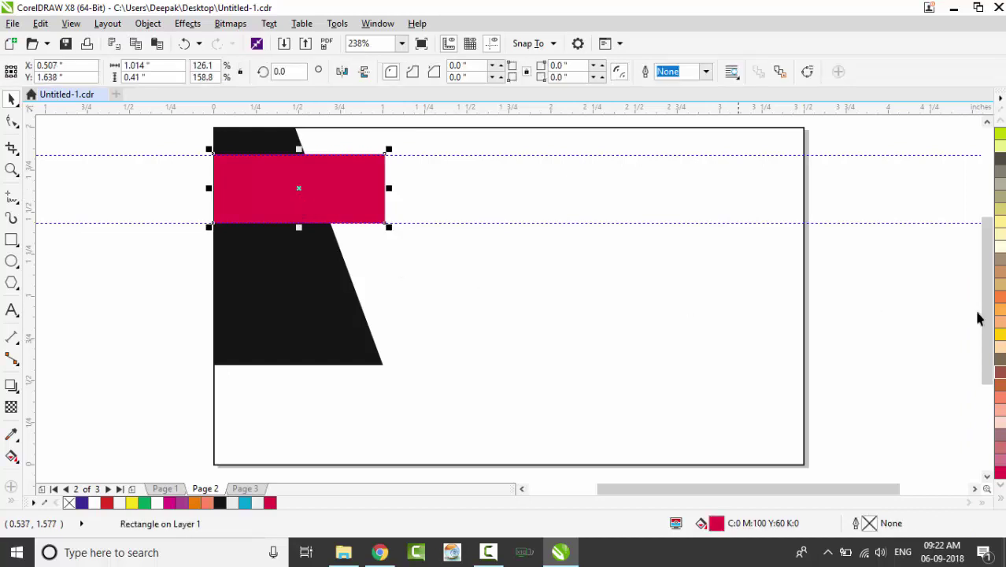
click(1000, 373)
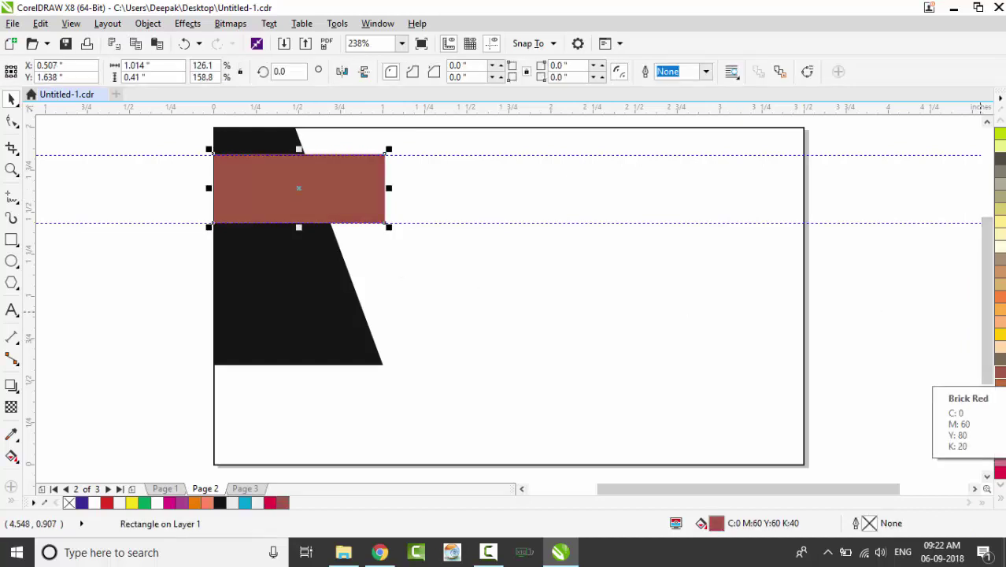
click(1000, 385)
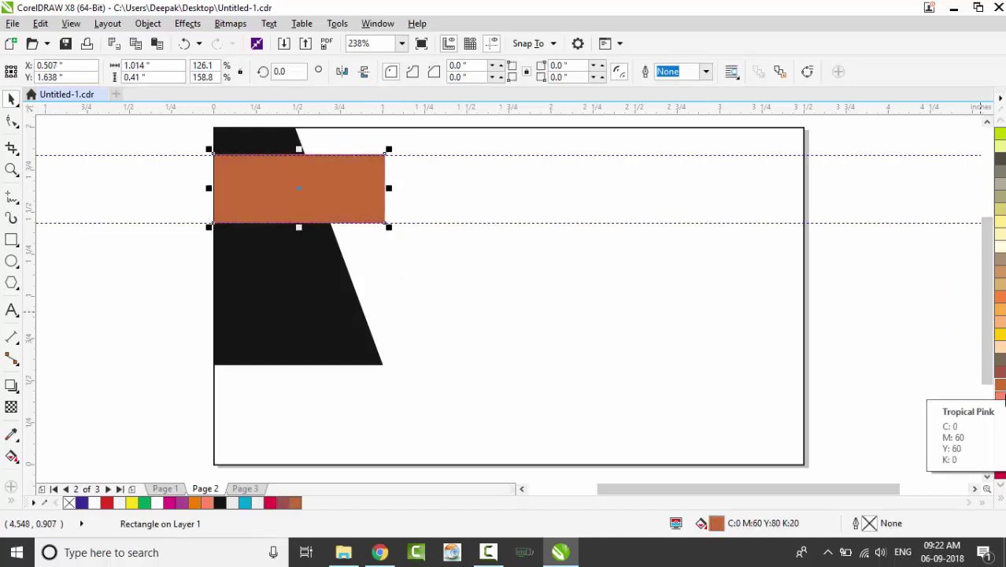
click(1001, 475)
click(991, 502)
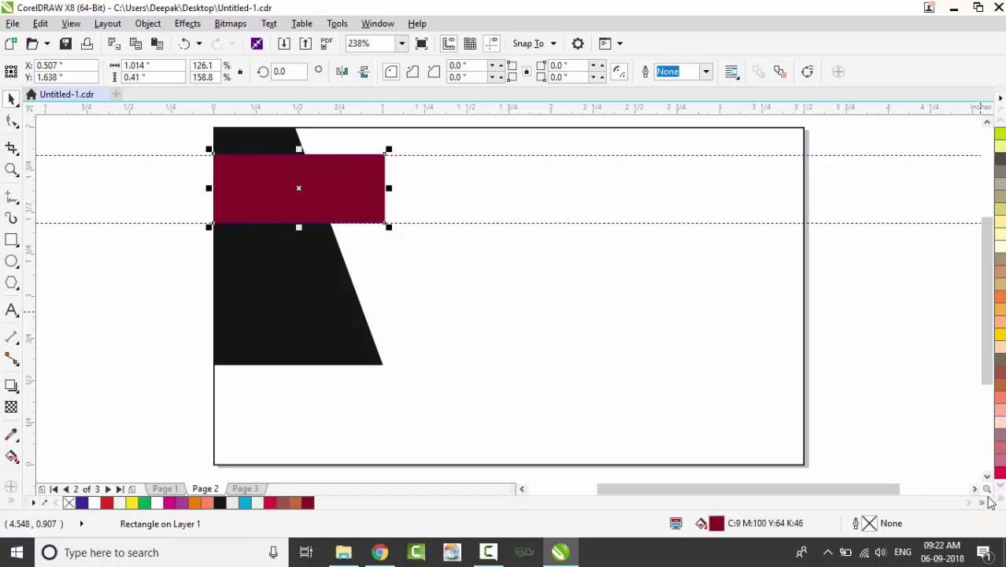
click(347, 190)
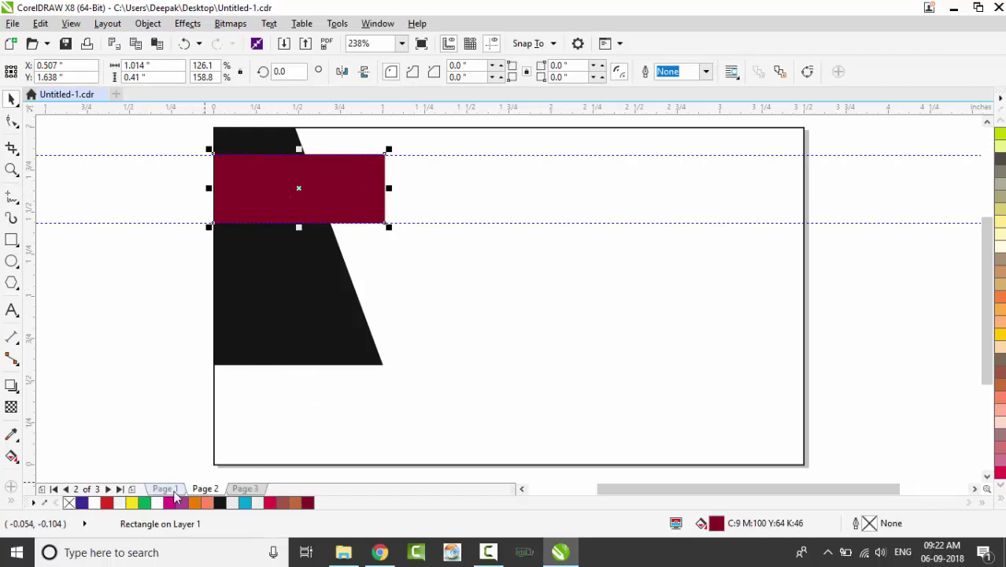
click(496, 259)
click(374, 191)
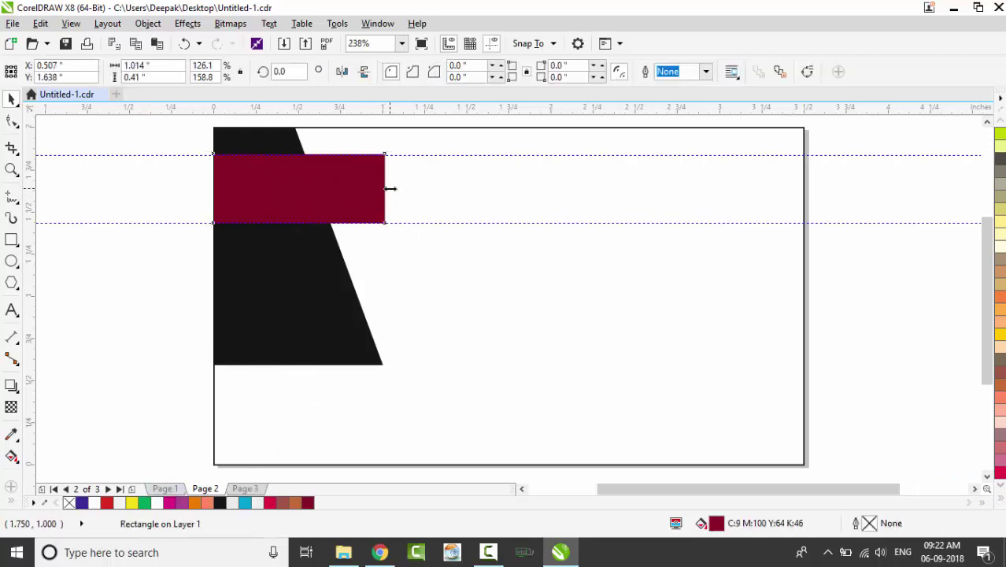
Widen the maroon bar and place a copy below it, converted to curves
drag(394, 188, 403, 189)
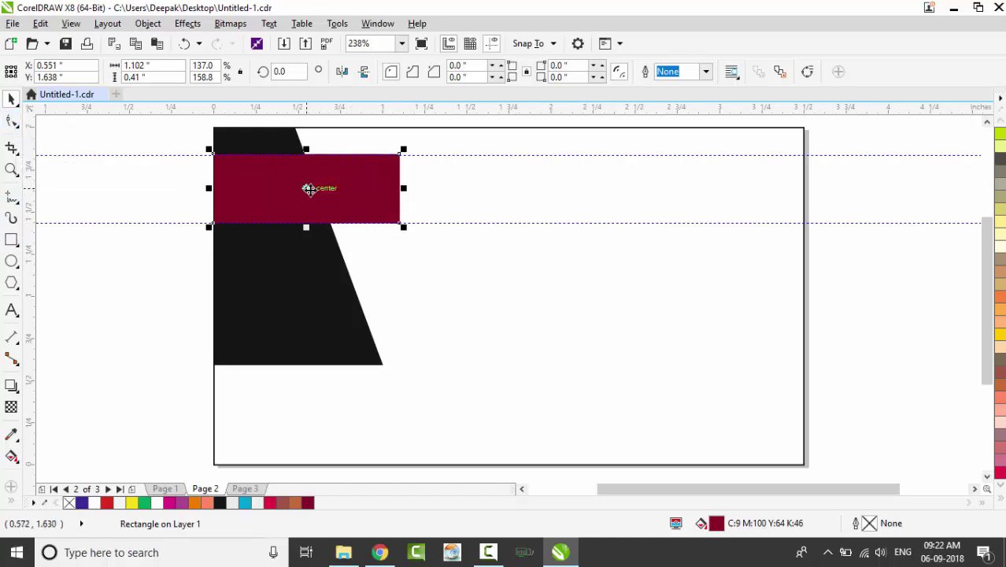
drag(312, 189, 307, 262)
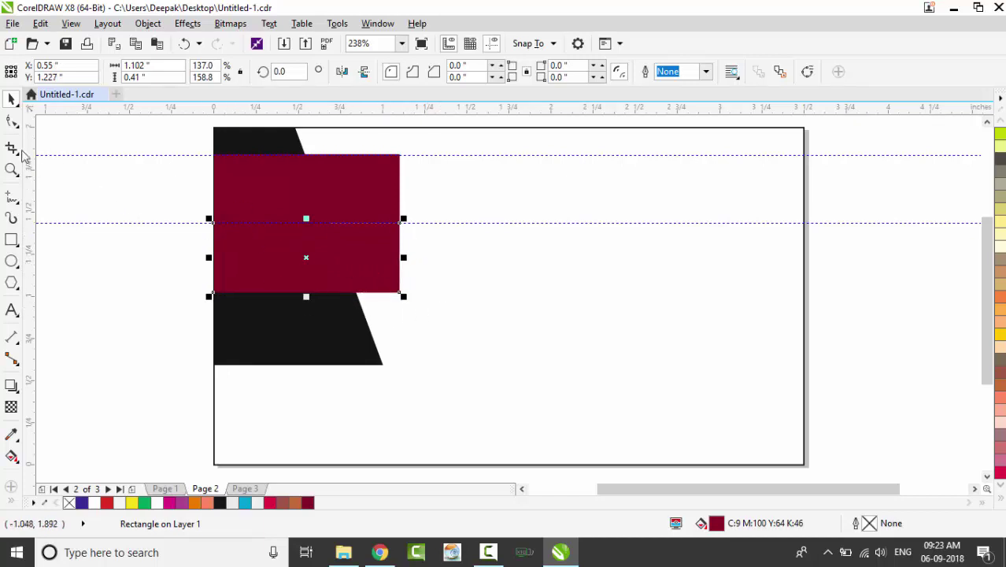
click(12, 123)
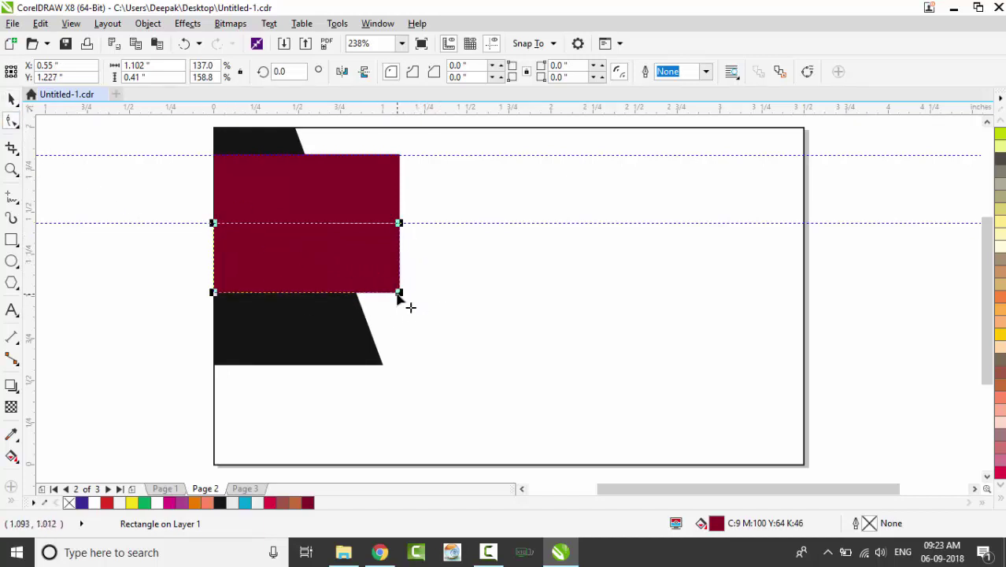
key(ctrl+q)
Delete the copy's bottom-right node and pull its bottom-left node to the black shape's bottom-left corner
click(399, 293)
key(Delete)
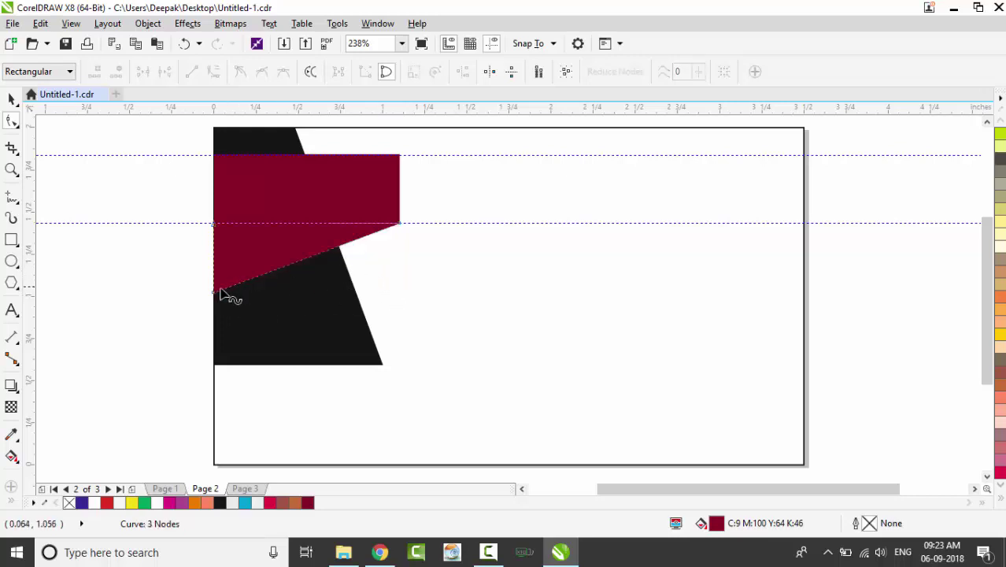
drag(217, 298, 216, 356)
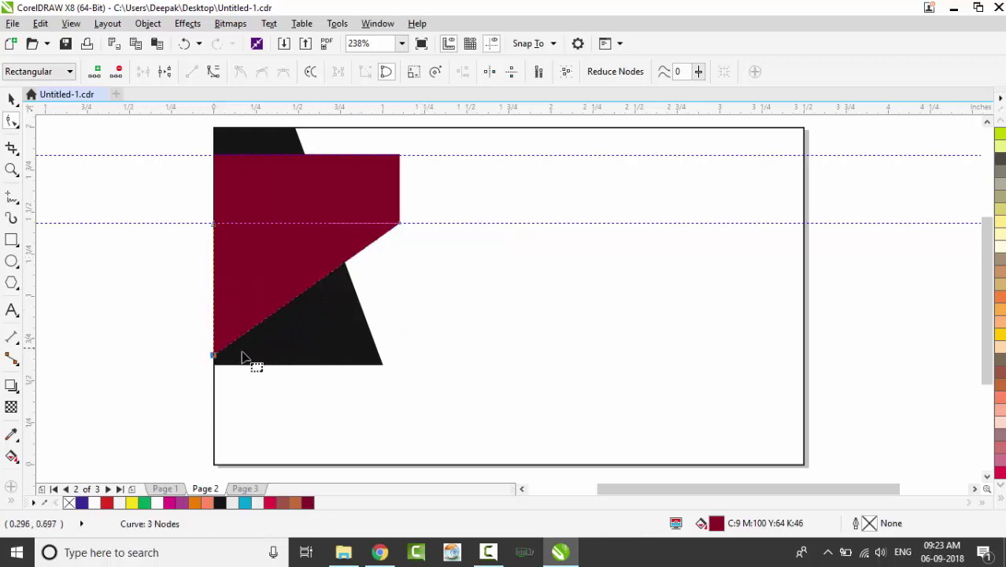
drag(227, 370, 226, 381)
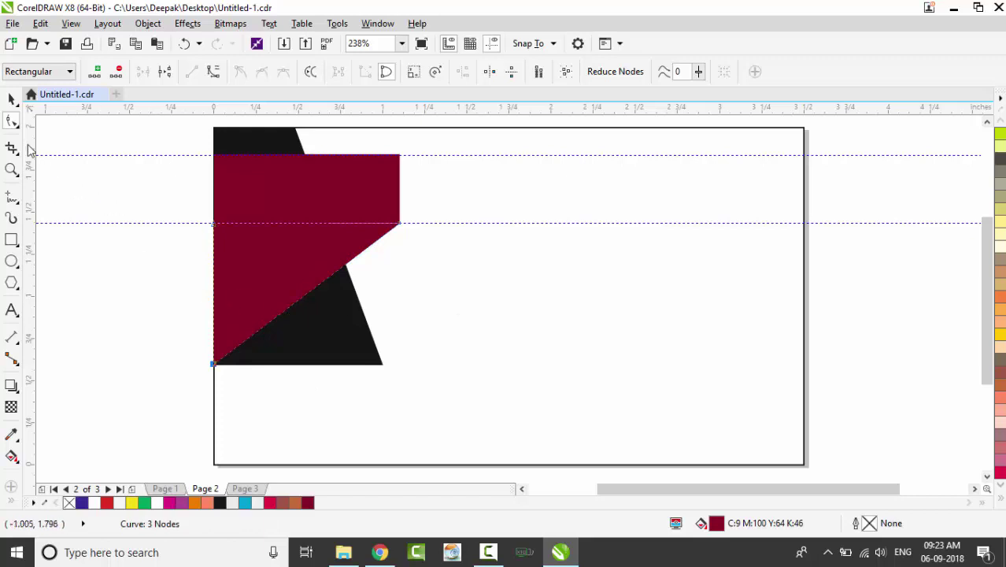
click(12, 100)
click(316, 327)
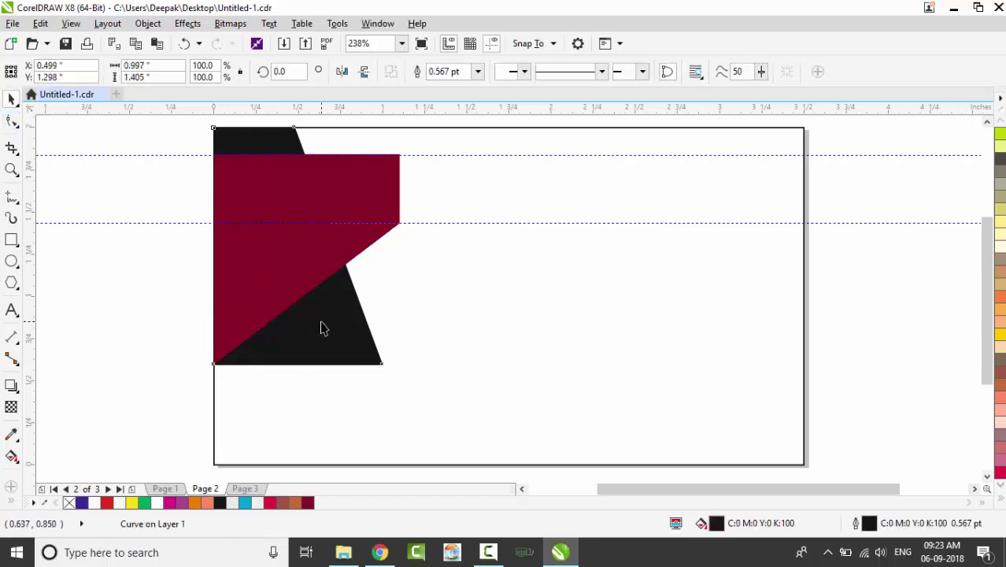
Bring the black shape forward, then bring the maroon bar in front of it
key(shift+Page_Up)
key(shift+Page_Up)
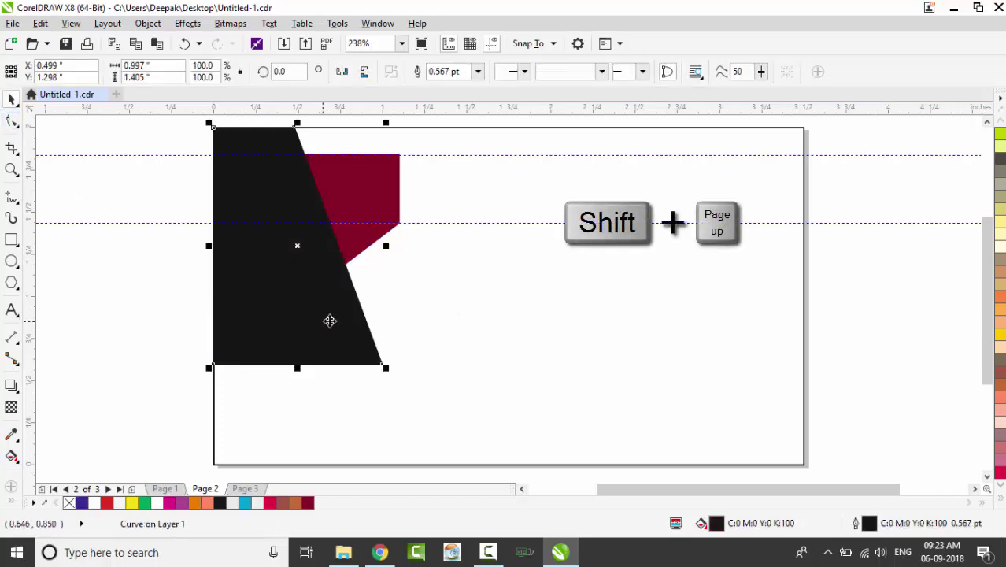
click(373, 213)
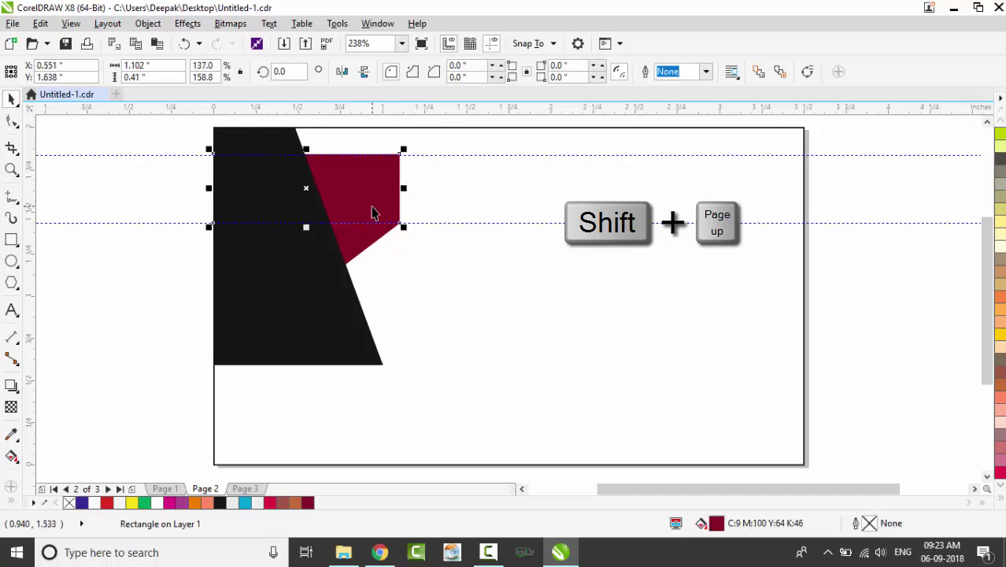
key(shift+Page_Up)
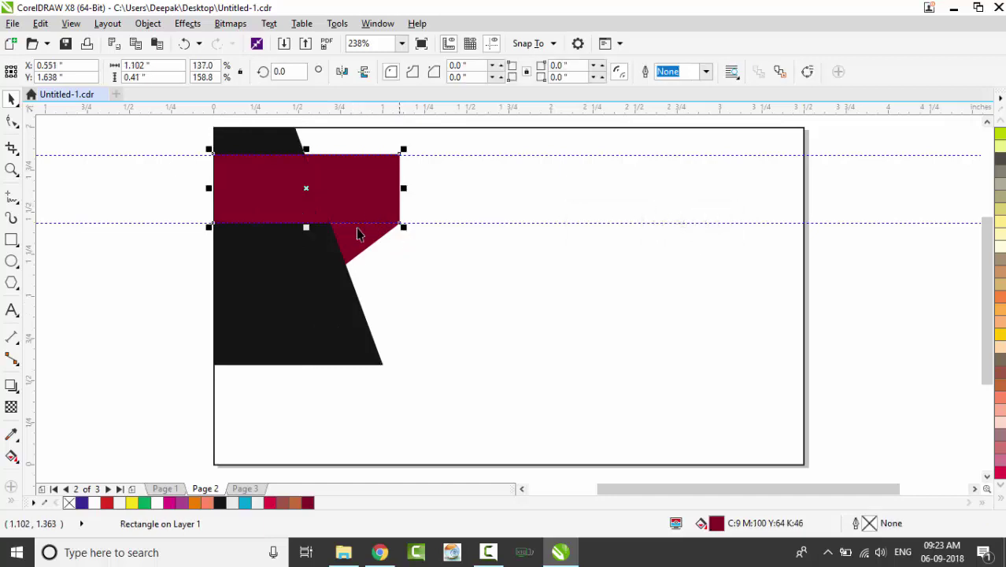
Refill the triangle with a brighter red (C:6 M:100 Y:100 K:29)
click(364, 230)
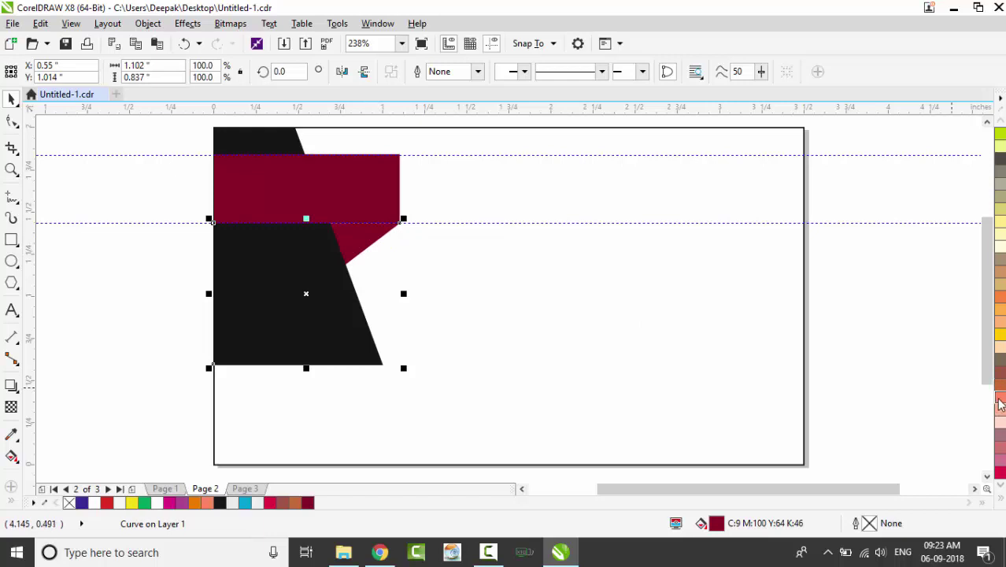
click(1000, 475)
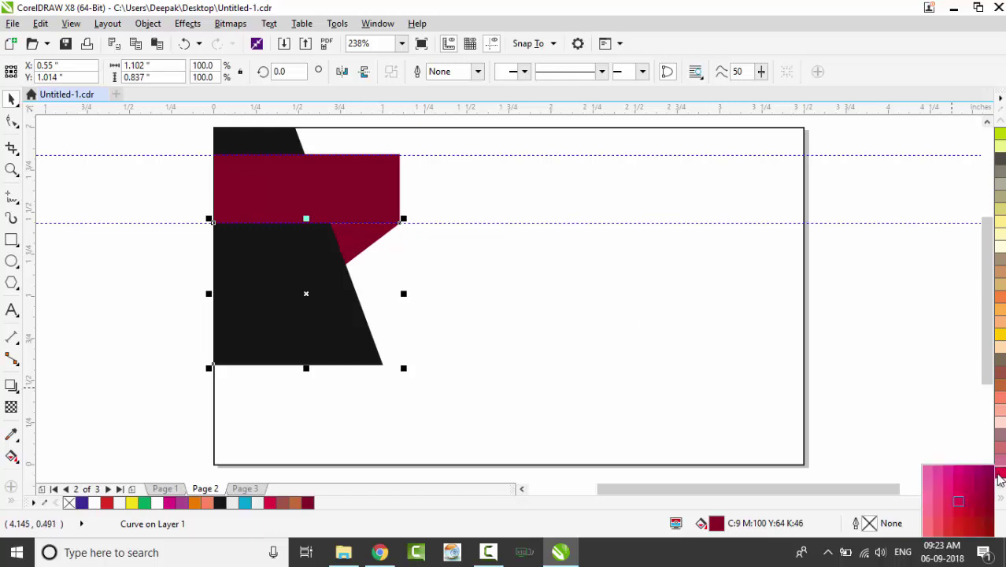
click(980, 527)
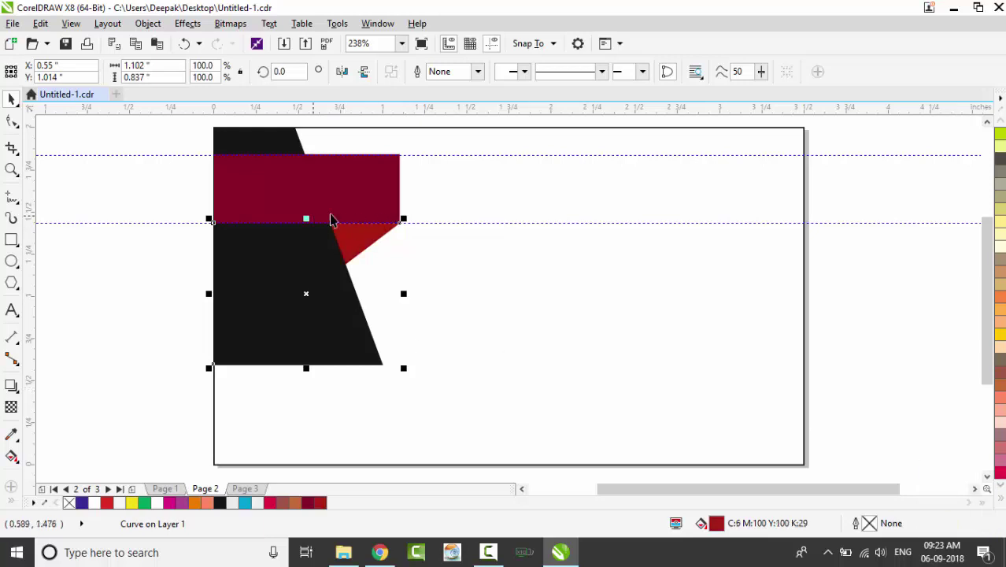
click(573, 295)
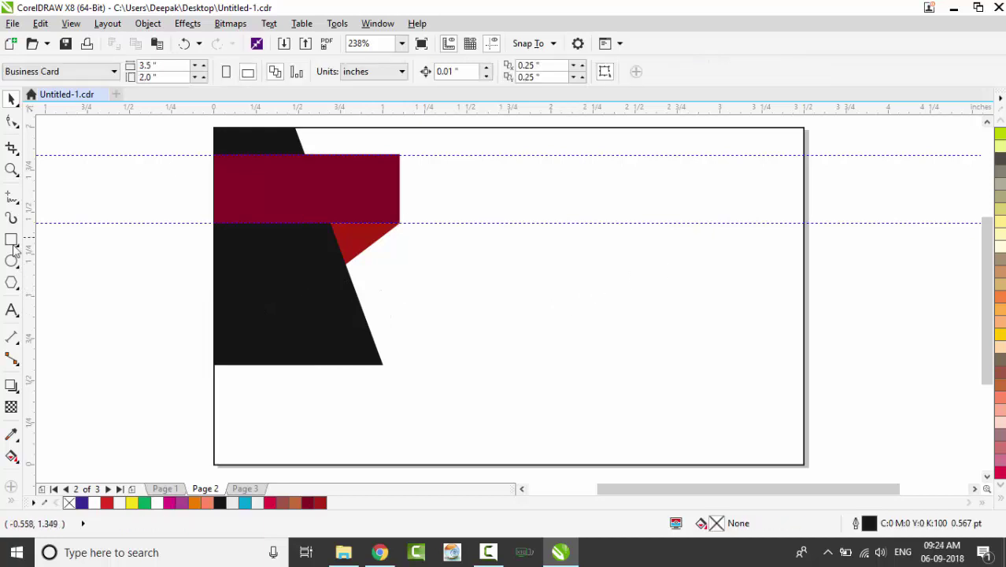
Add two vertical guidelines and enlarge the black shape to about 1.049 × 1.574 inches
drag(30, 264, 386, 291)
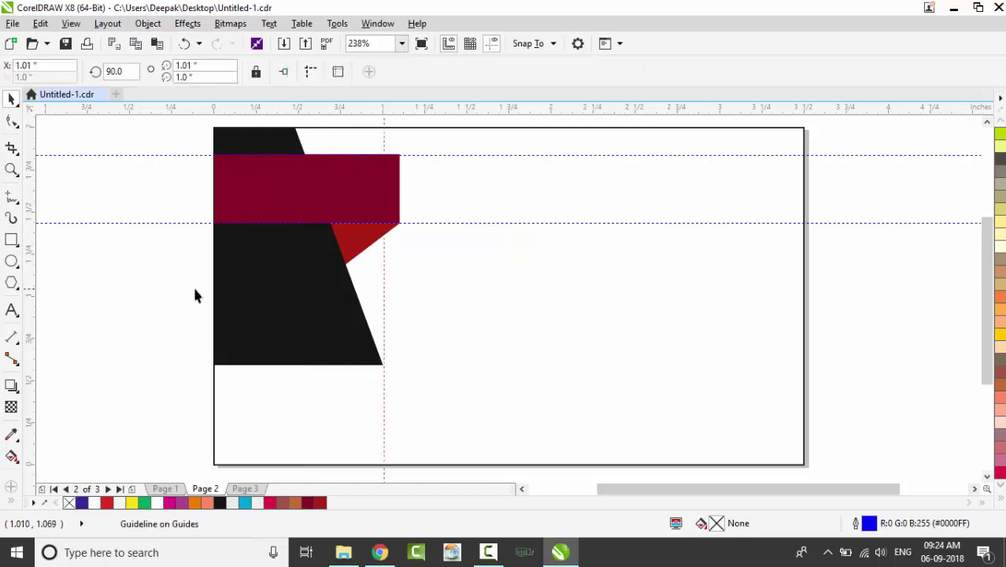
drag(38, 300, 294, 331)
click(332, 352)
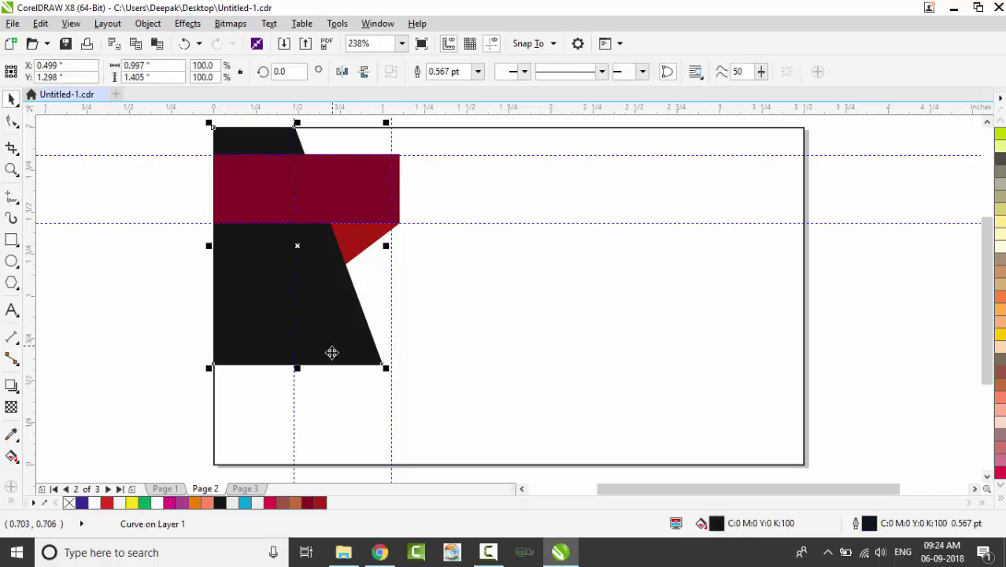
drag(298, 368, 298, 397)
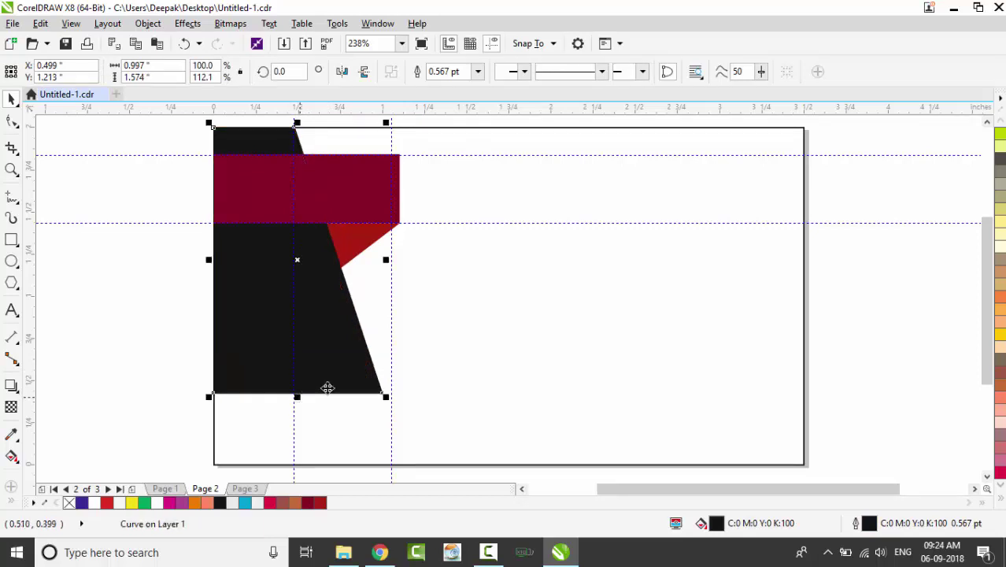
drag(387, 259, 396, 264)
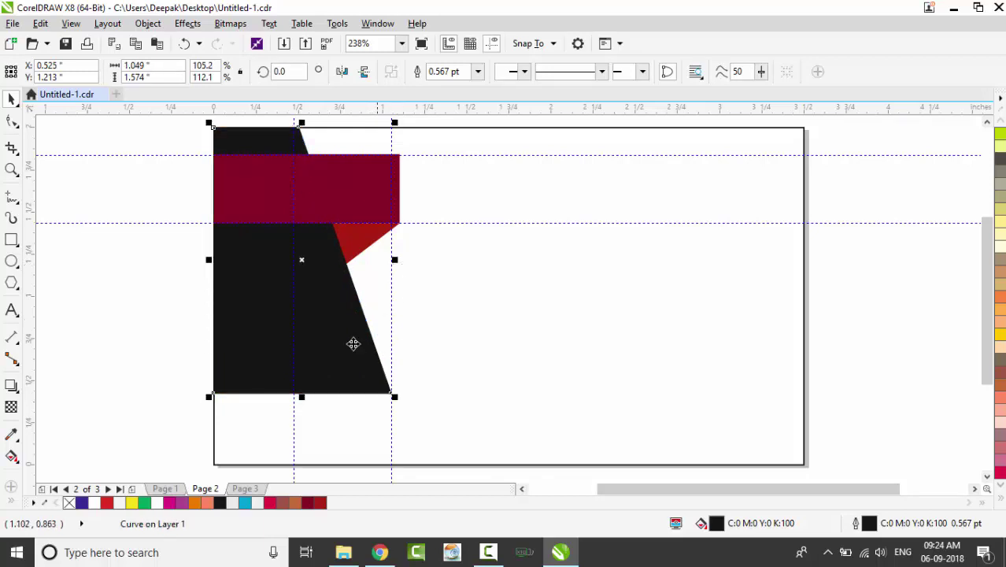
Draw a long bar from the black shape to the right edge and fill it orange (C:0 M:45 Y:100 K:0)
click(12, 242)
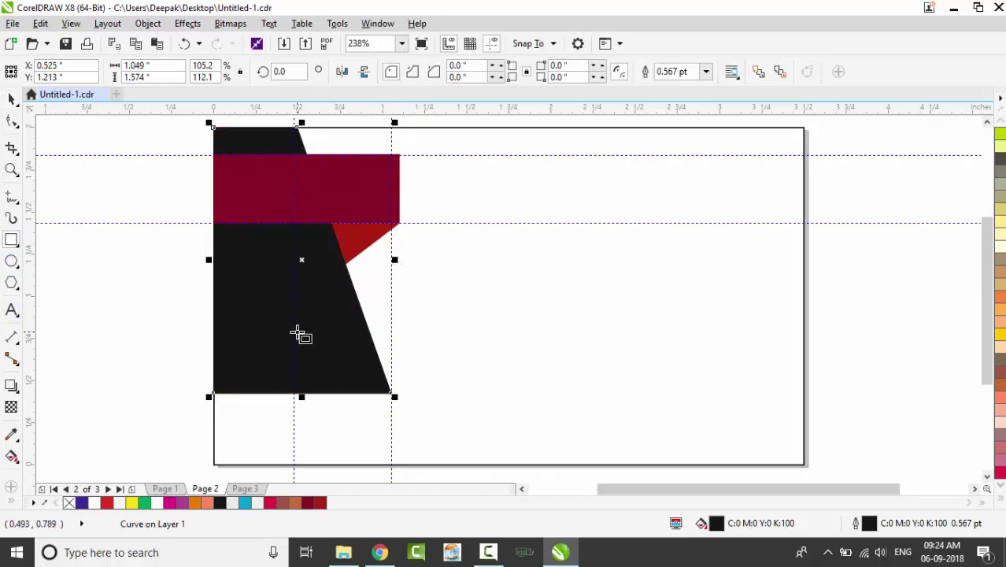
drag(294, 331, 804, 352)
key(space)
click(1001, 339)
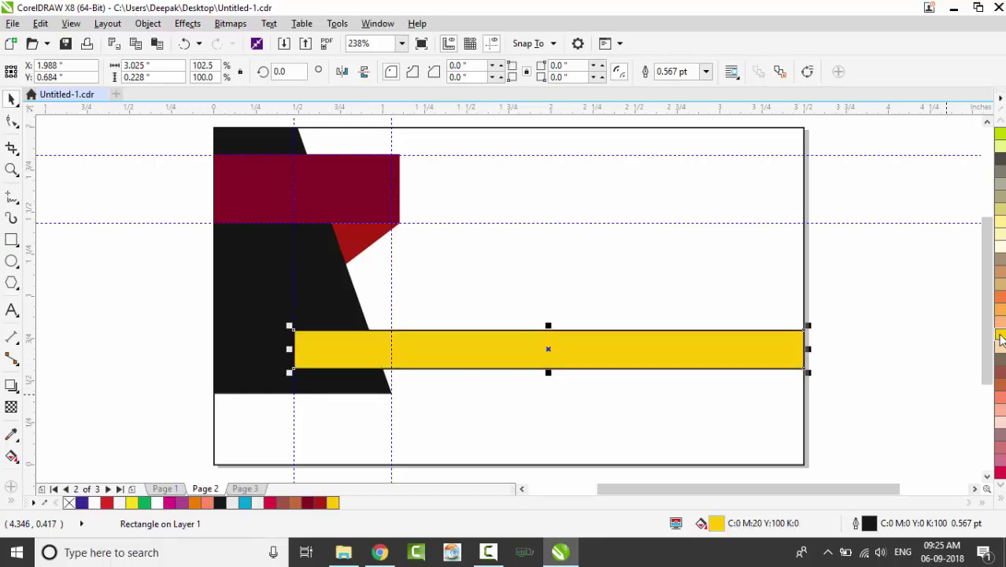
click(1001, 315)
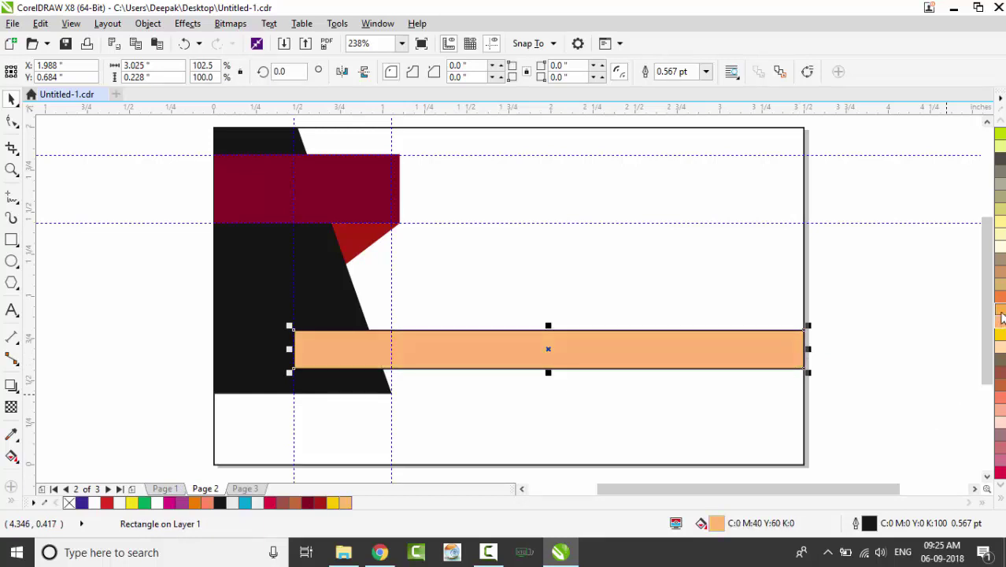
click(1001, 316)
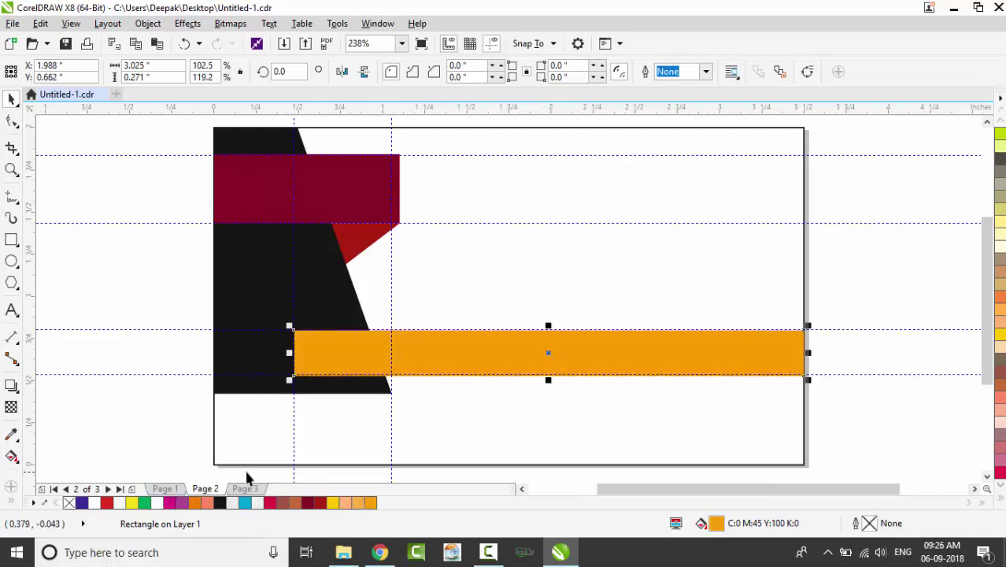
click(303, 396)
Add a guideline below the orange bar and stretch the black shape down to it, about 1.64 inches tall
drag(307, 404, 313, 416)
key(ctrl+z)
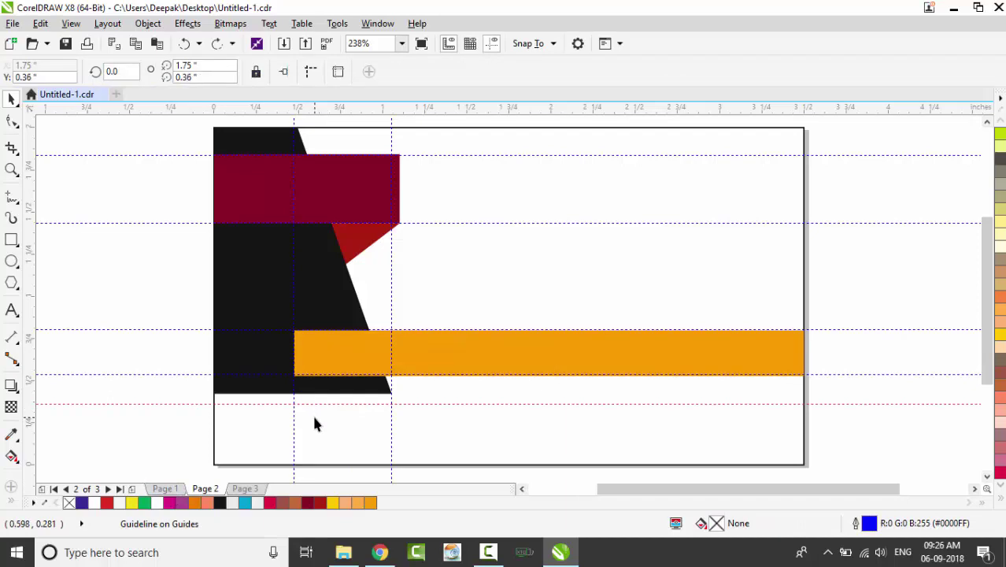
click(317, 389)
drag(302, 397, 305, 411)
click(168, 281)
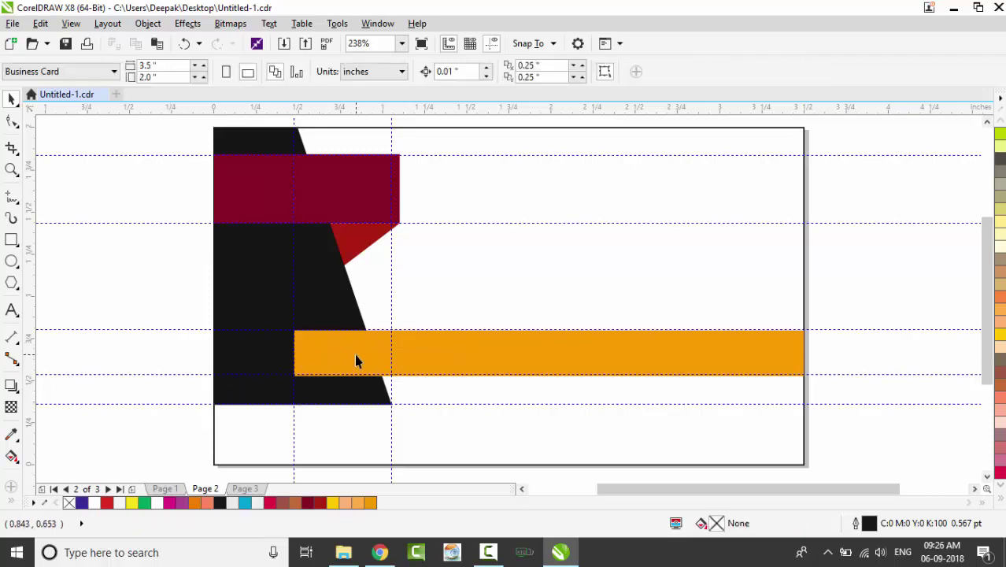
click(376, 365)
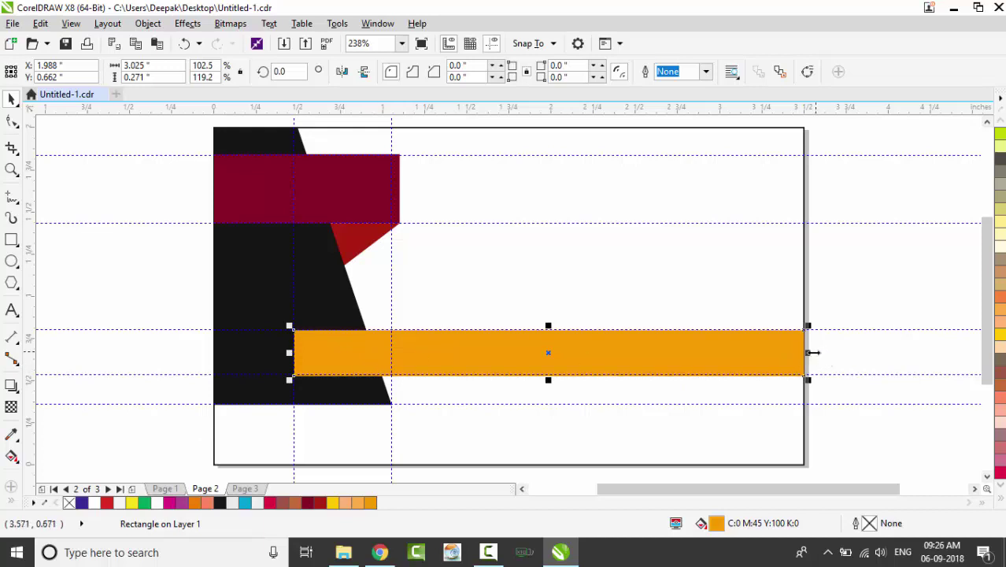
Shorten a bar, slant its right end downward and recolour it light orange
drag(810, 353, 440, 342)
click(371, 352)
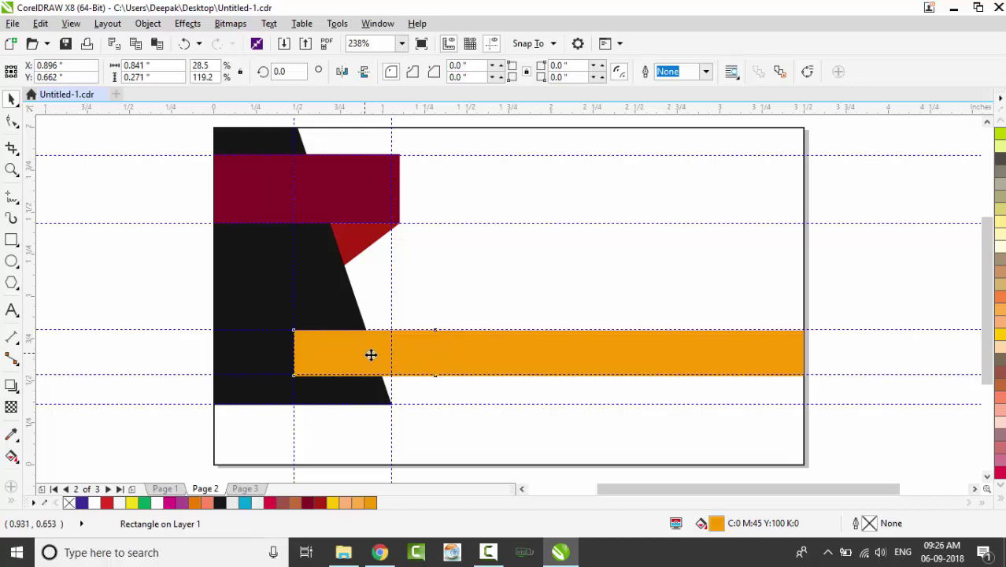
drag(444, 356, 438, 382)
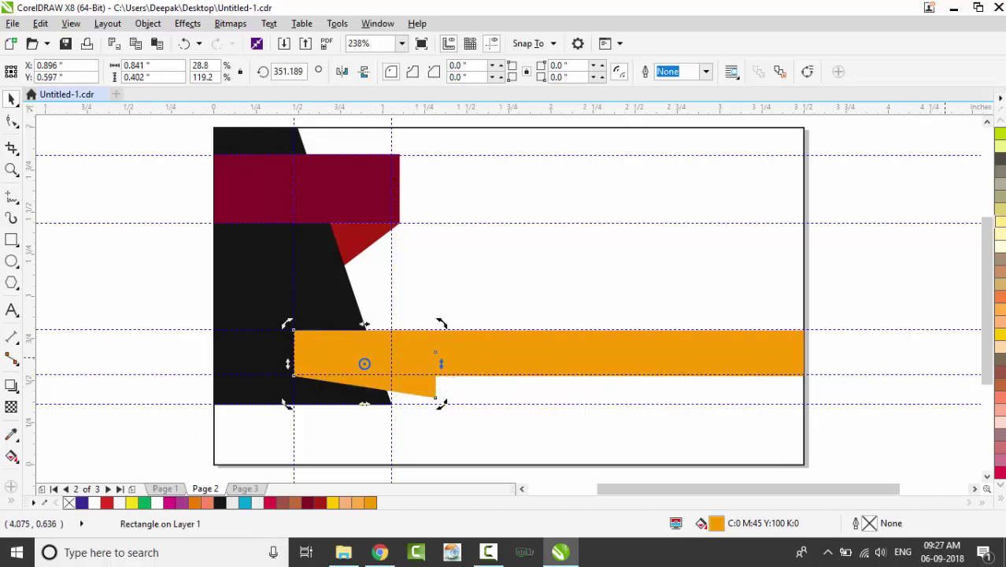
click(1000, 314)
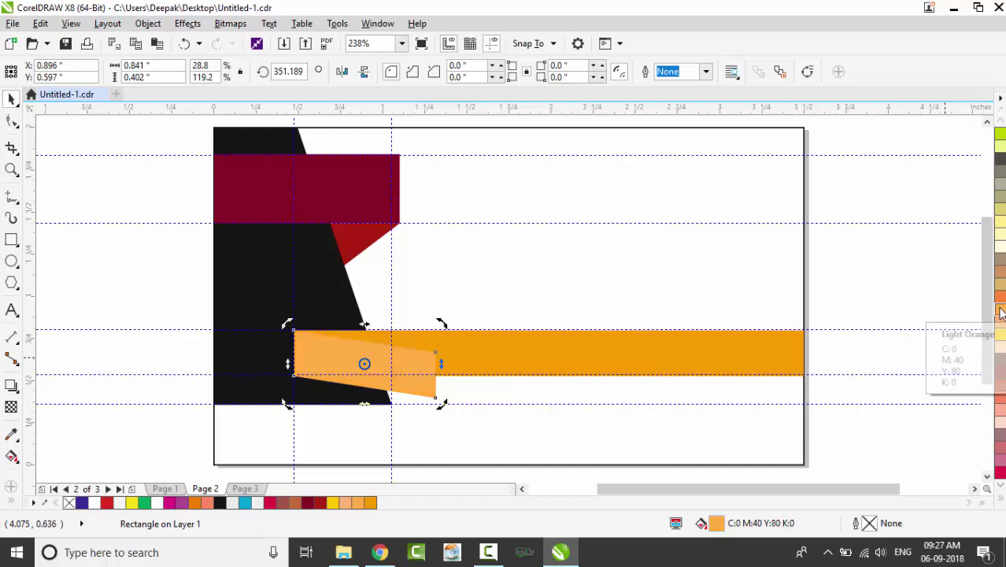
Put the orange bar in front, skew the light-orange strip's left side down, and send it to the back
click(490, 367)
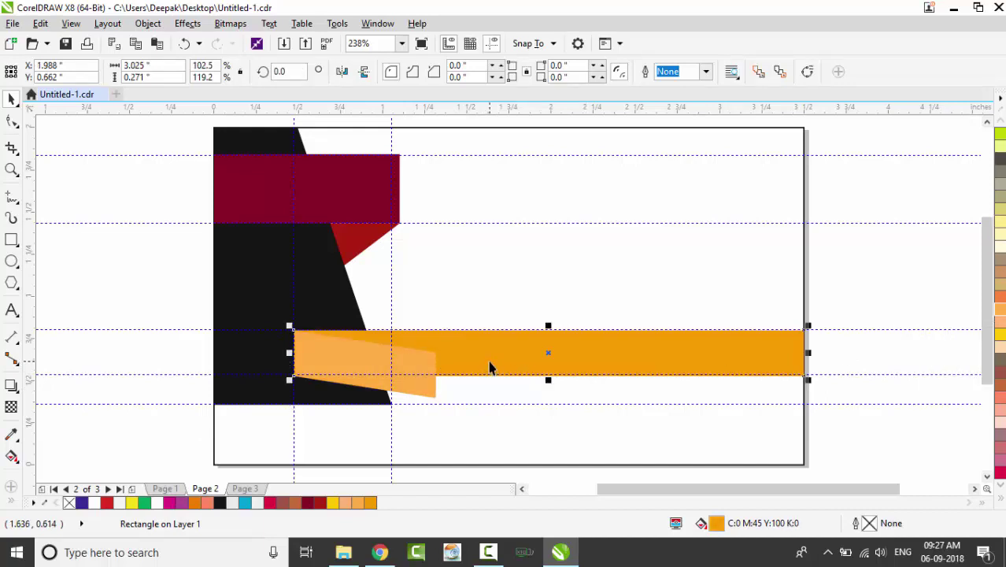
key(shift+Page_Up)
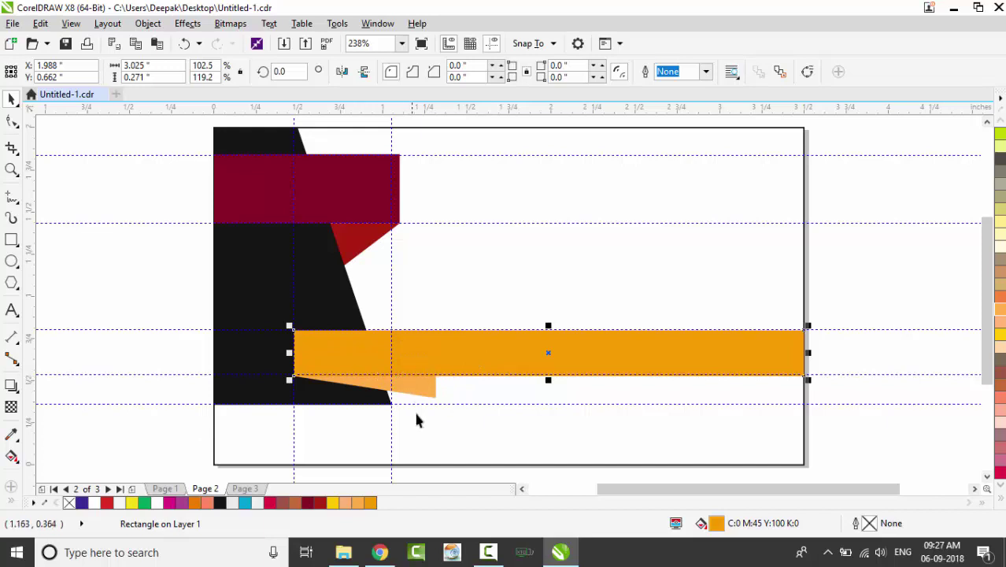
click(434, 399)
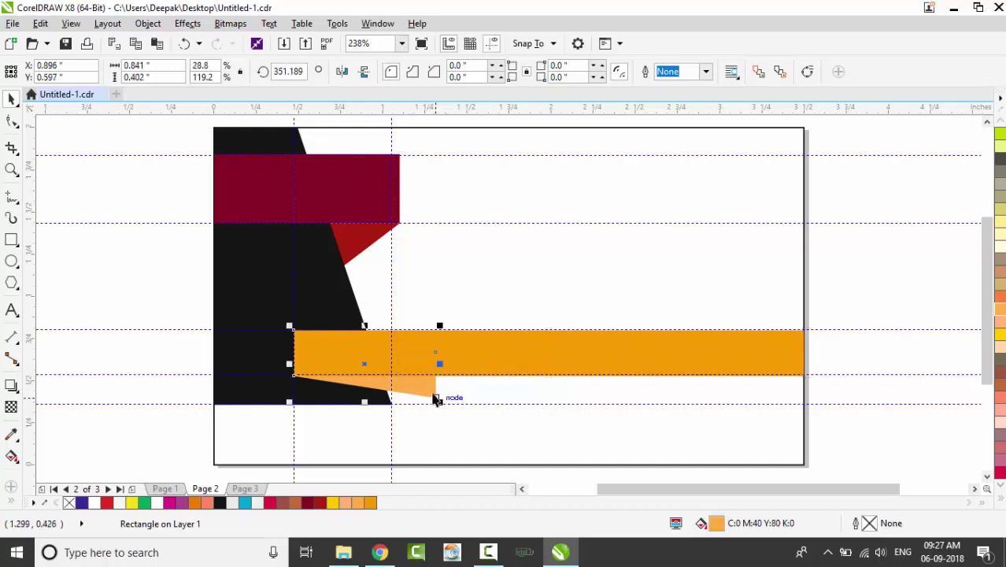
click(363, 360)
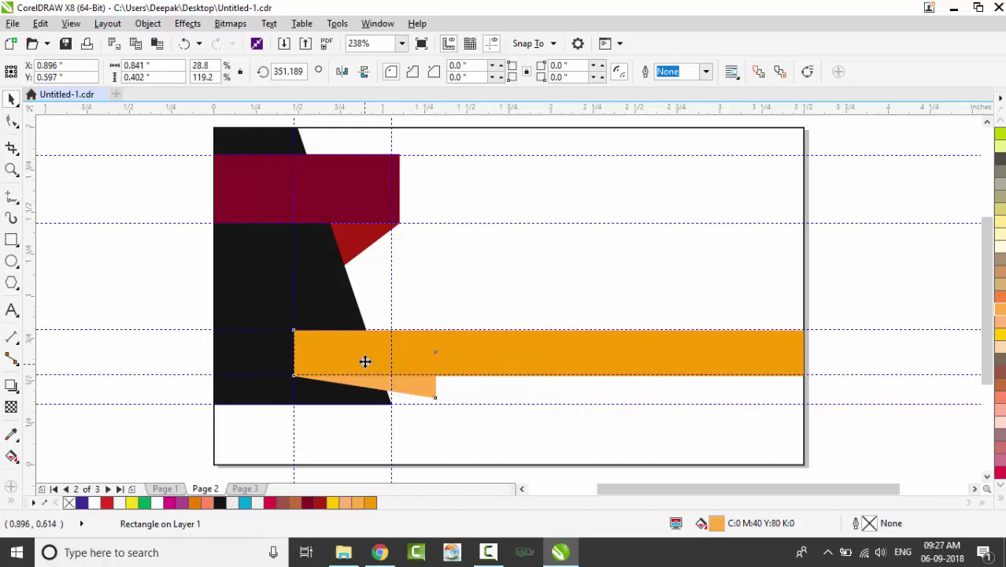
drag(287, 363, 285, 401)
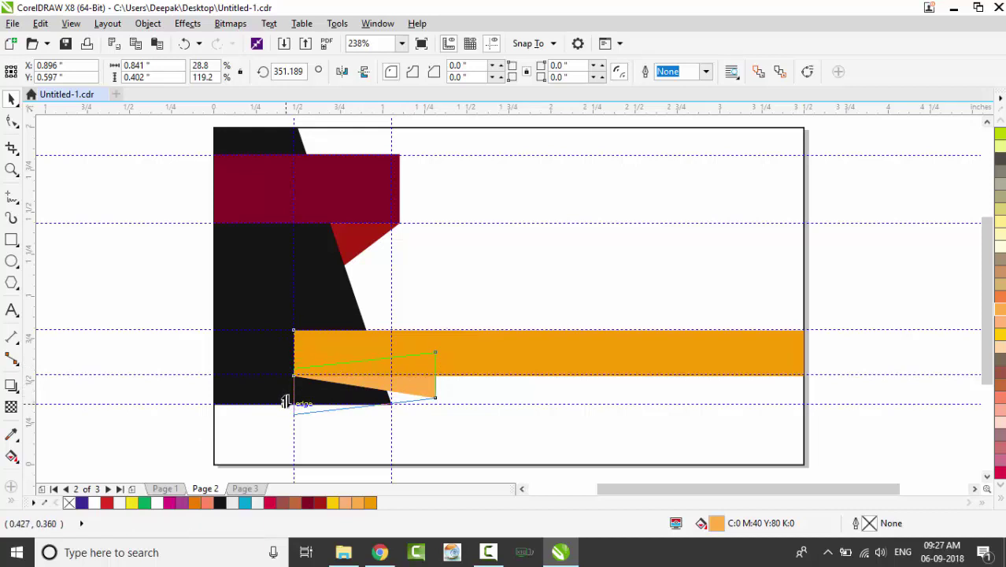
drag(286, 404, 286, 405)
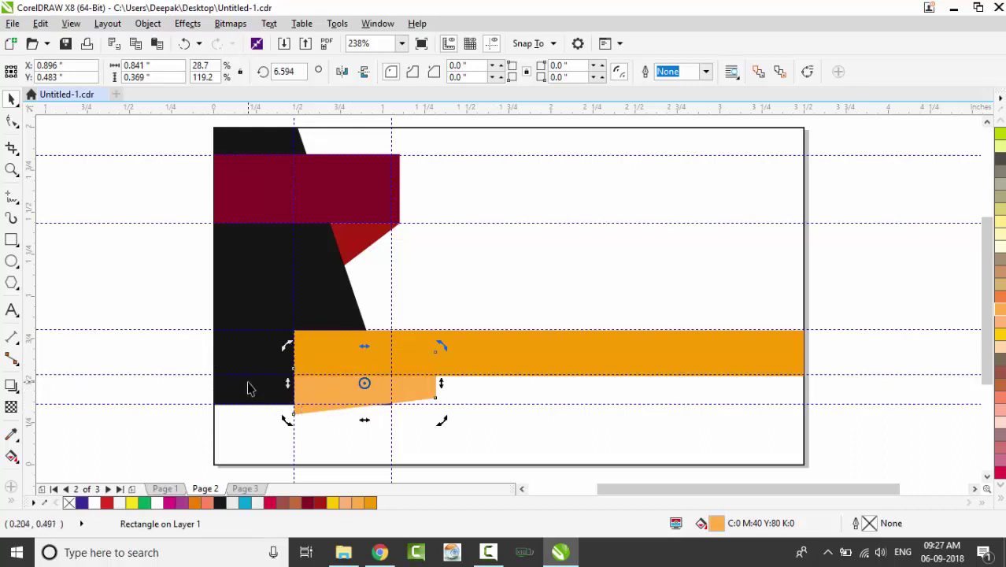
key(shift+Page_Down)
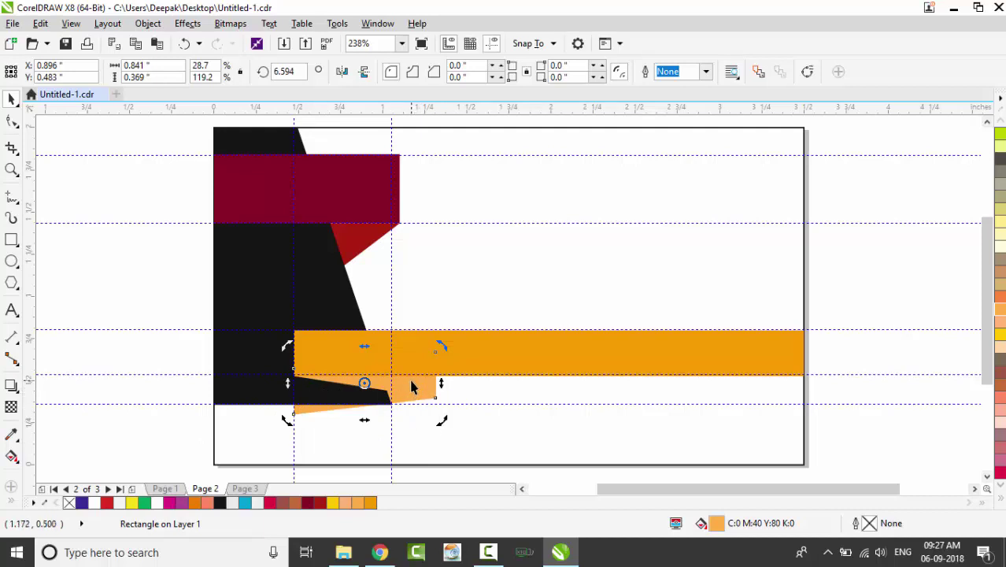
Reselect the light-orange strip
click(170, 343)
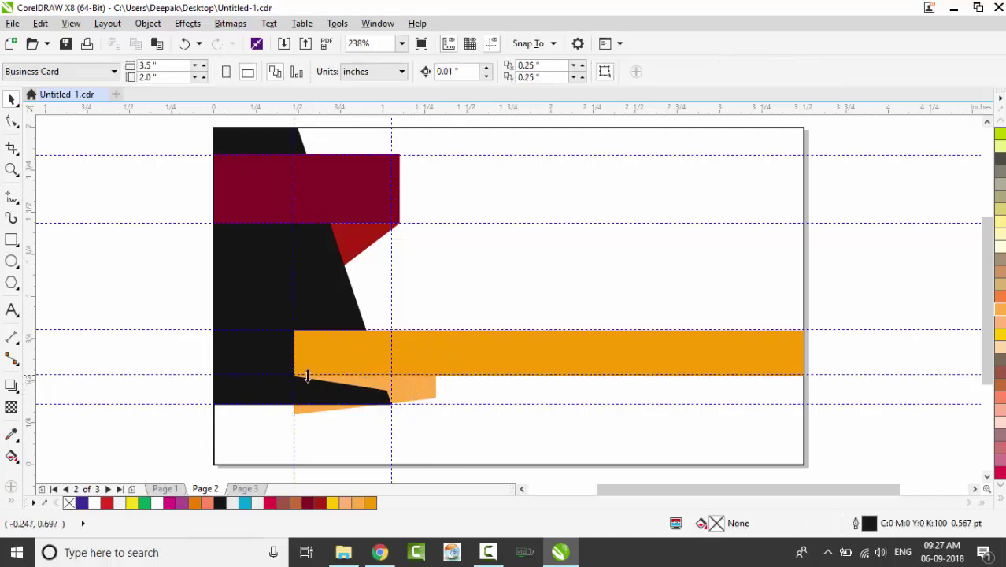
click(348, 387)
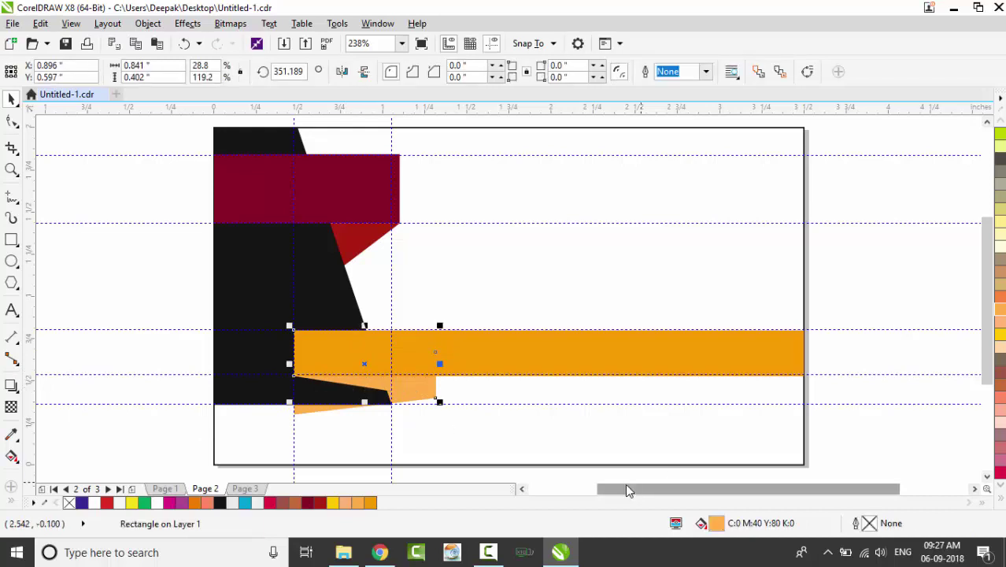
key(Escape)
click(377, 387)
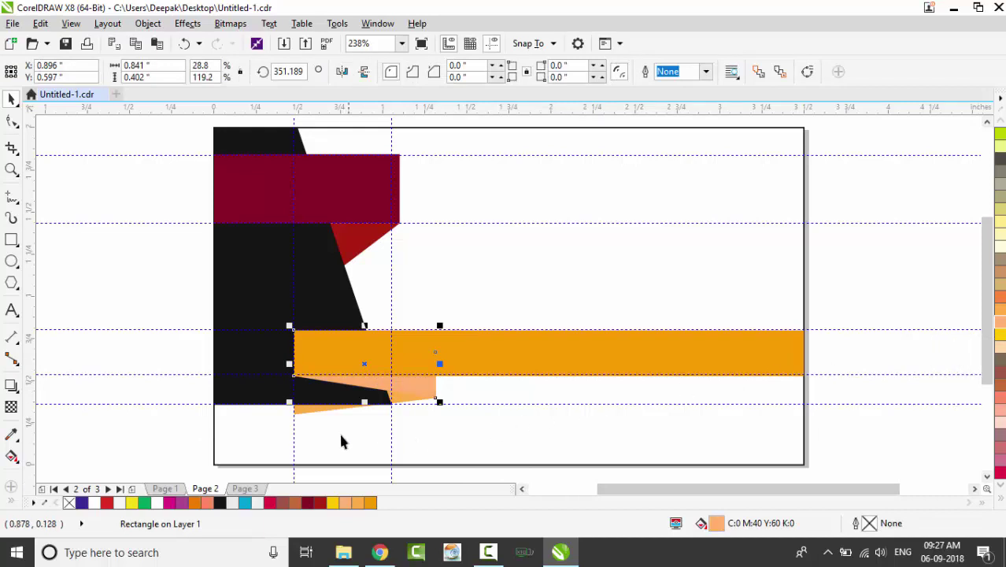
click(131, 370)
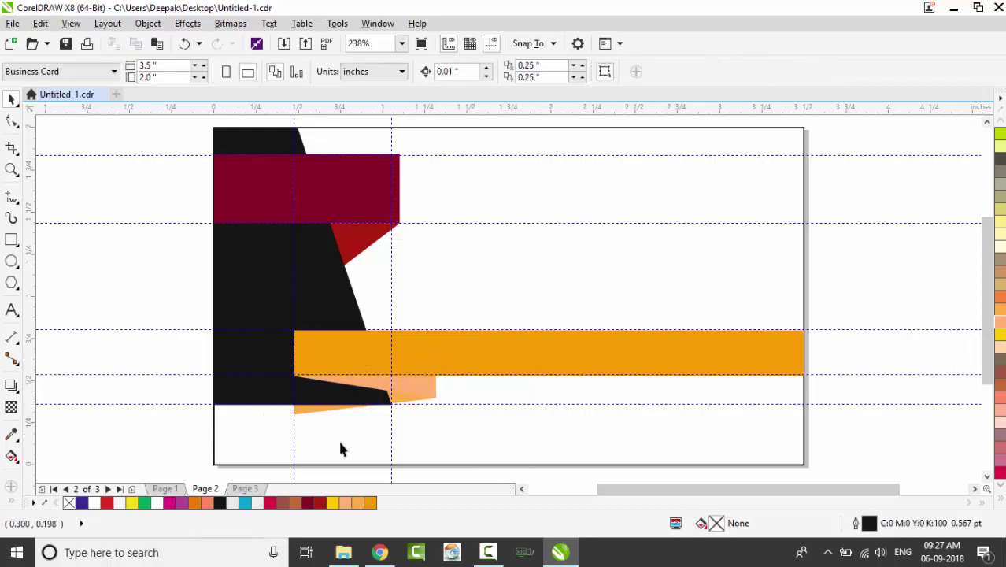
click(312, 415)
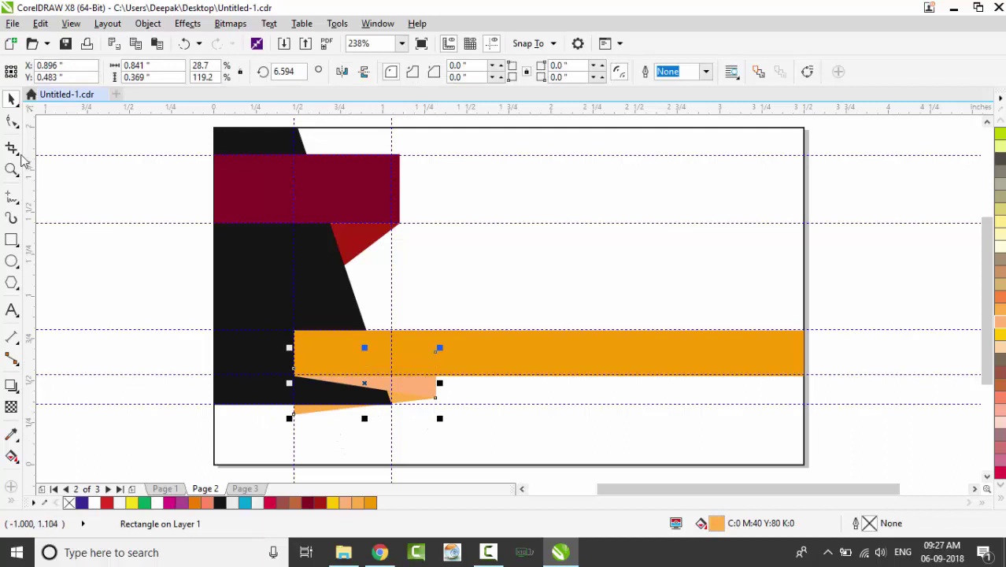
Convert the light-orange strip to curves, add a node at the black corner, and delete its bottom-left node
click(12, 121)
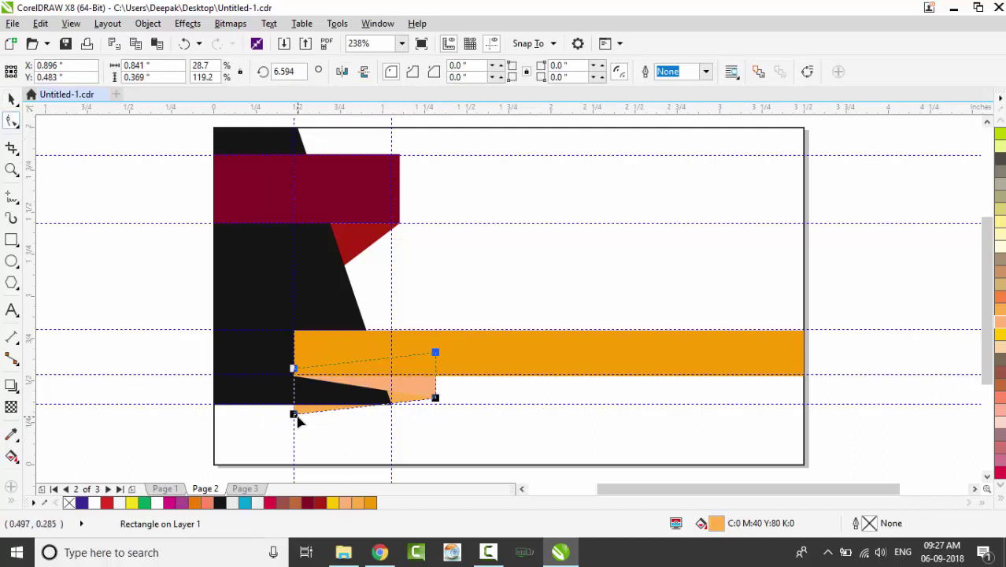
key(ctrl+q)
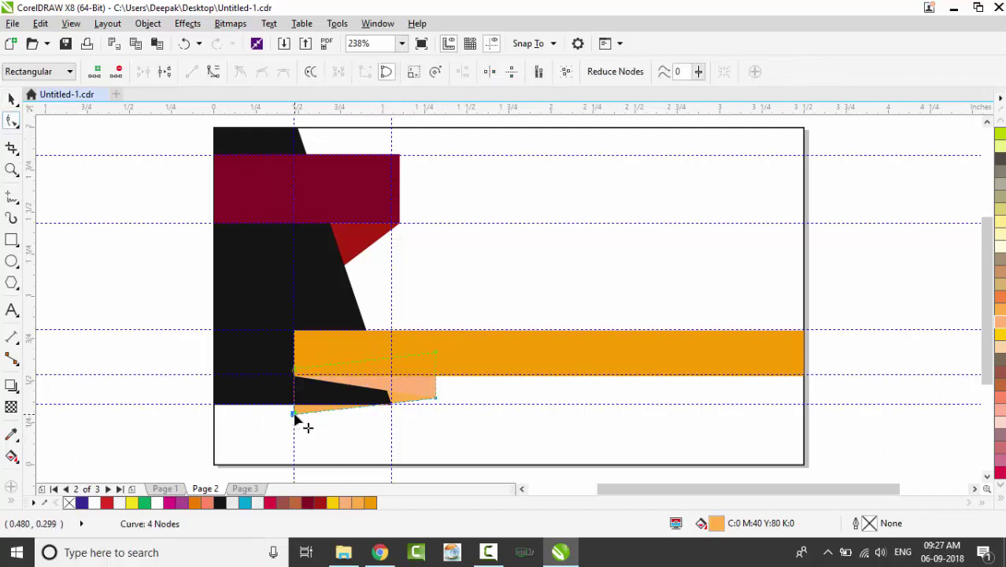
key(Delete)
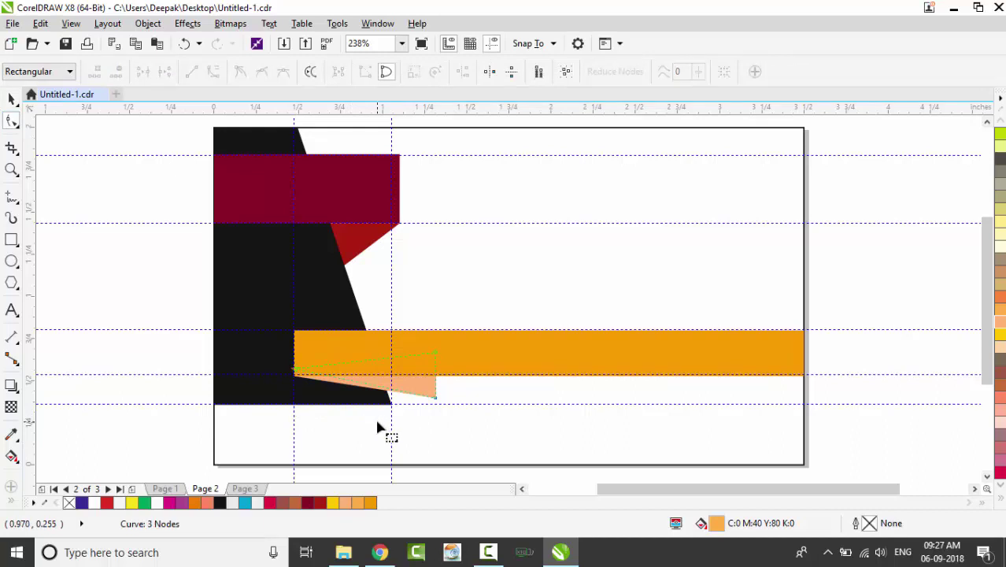
key(ctrl+z)
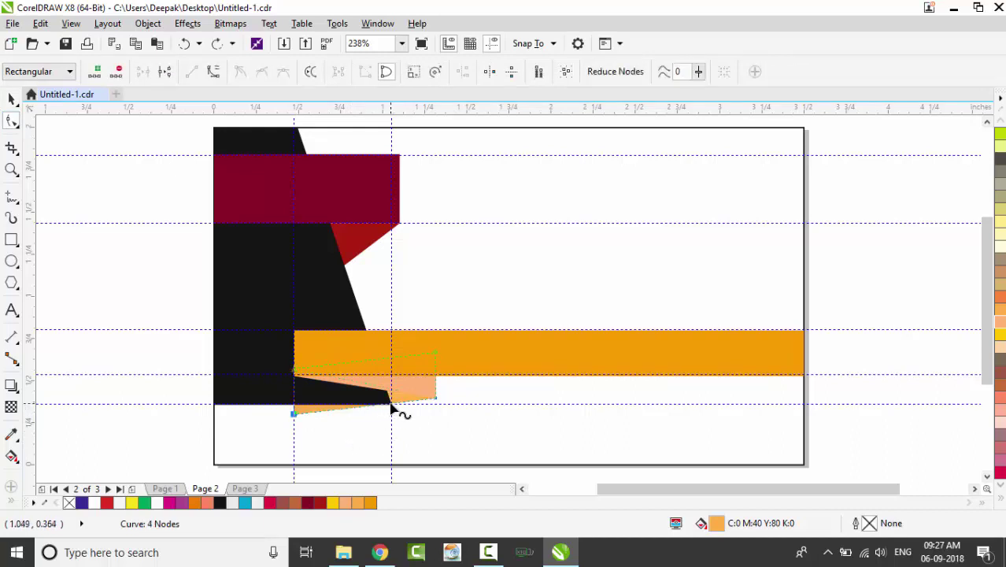
click(391, 408)
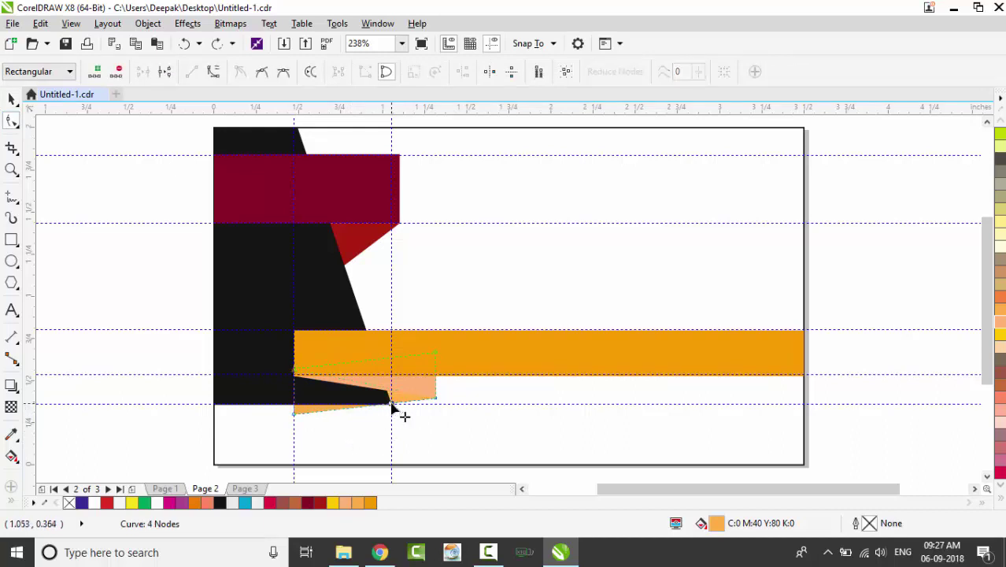
key(plus)
key(Delete)
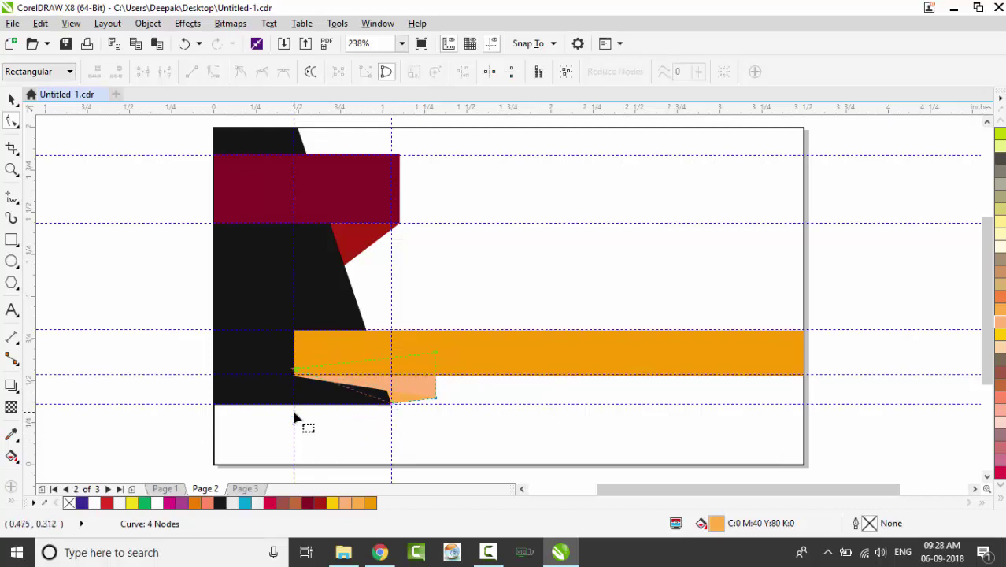
click(11, 96)
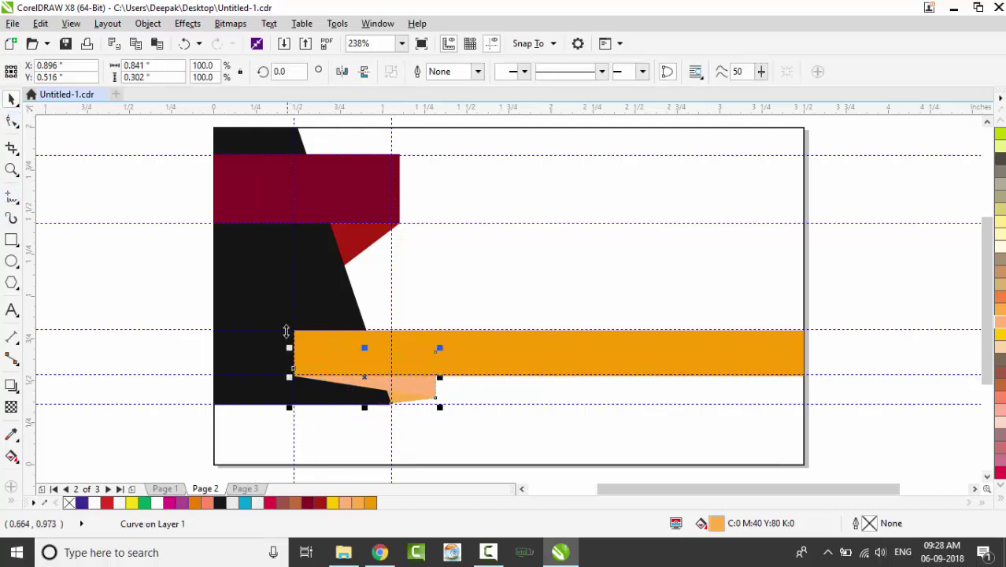
Recolour the rectangle beneath the fold a deeper orange and try burnt-orange fills on the small curve
click(423, 389)
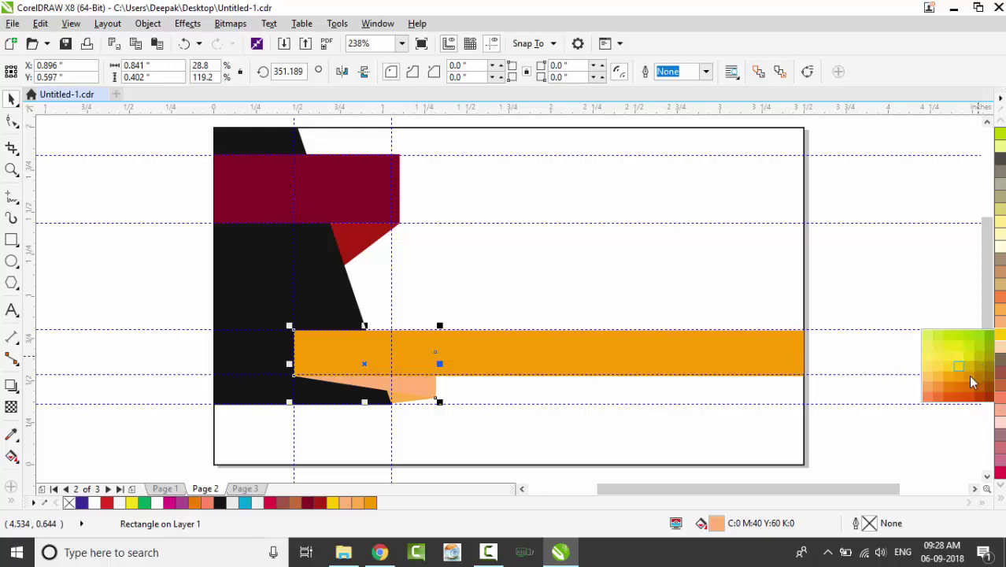
click(973, 382)
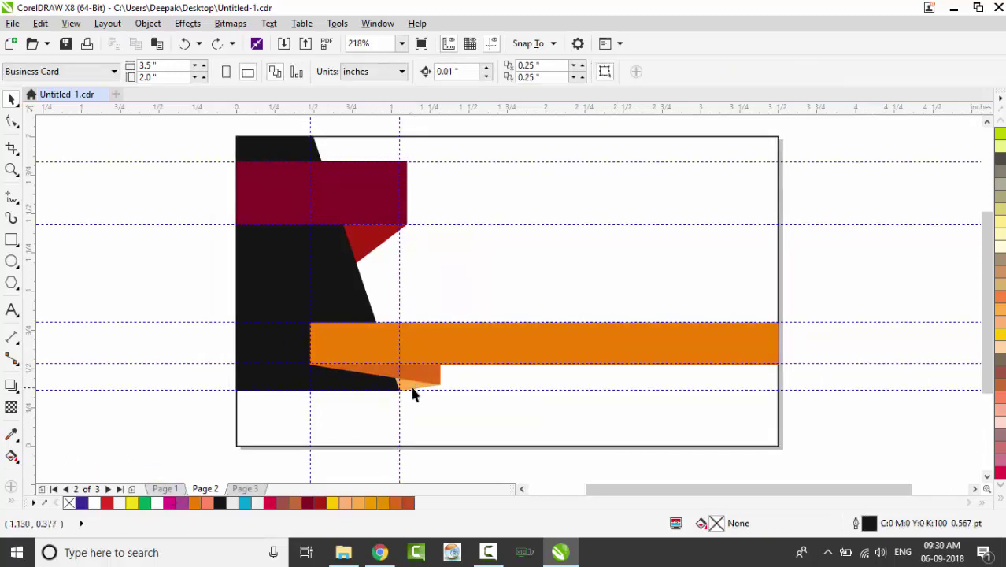
click(420, 394)
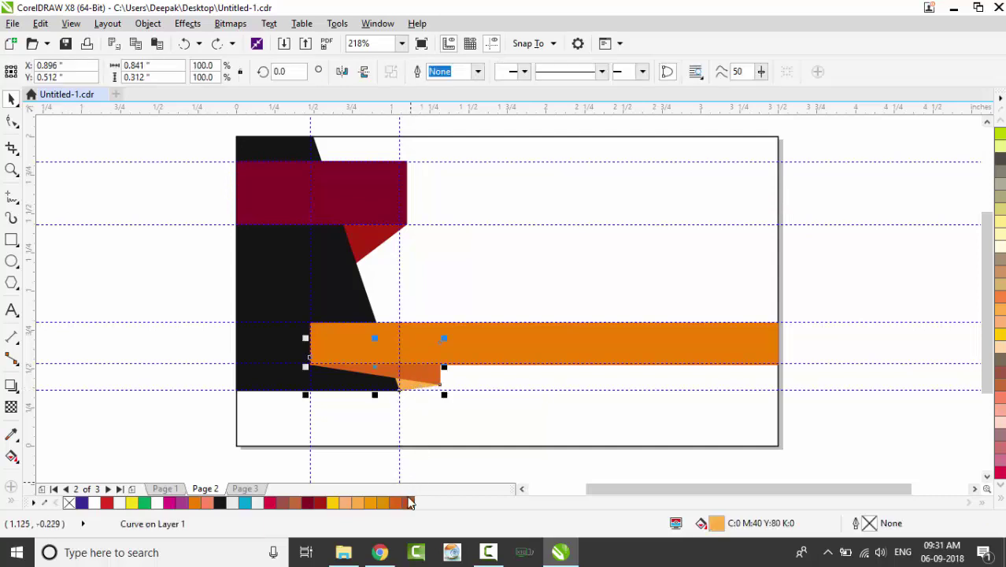
click(410, 505)
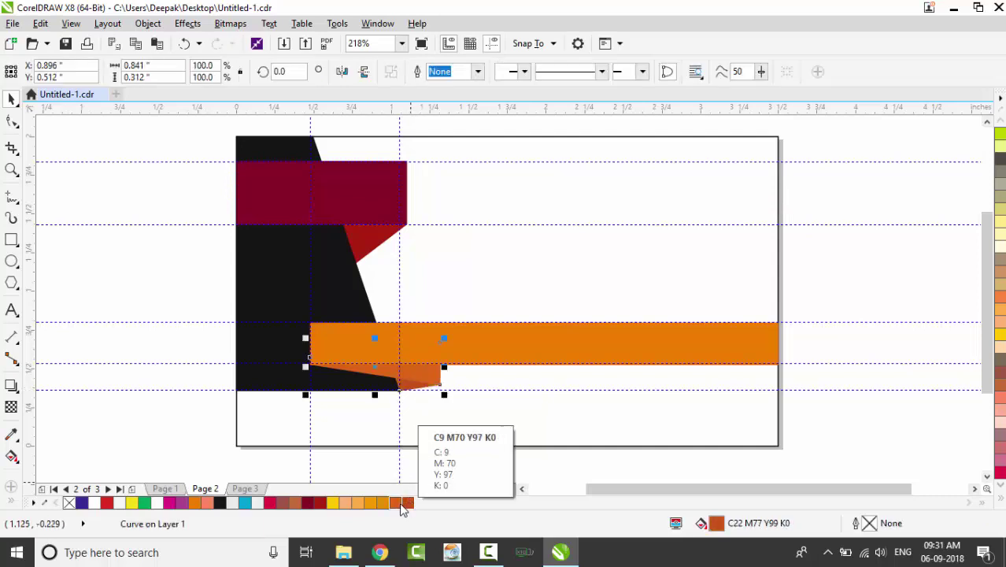
click(401, 508)
click(408, 504)
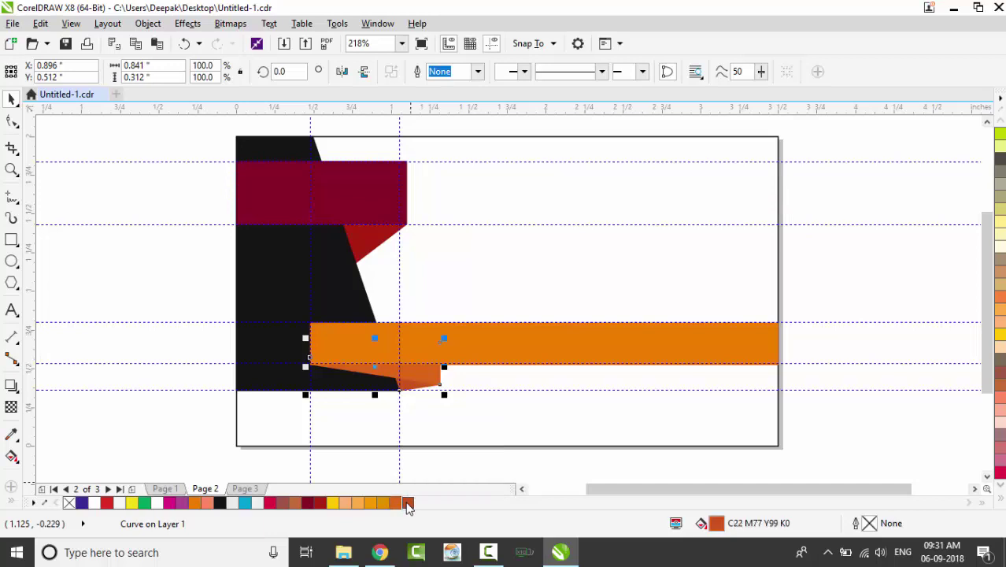
click(214, 434)
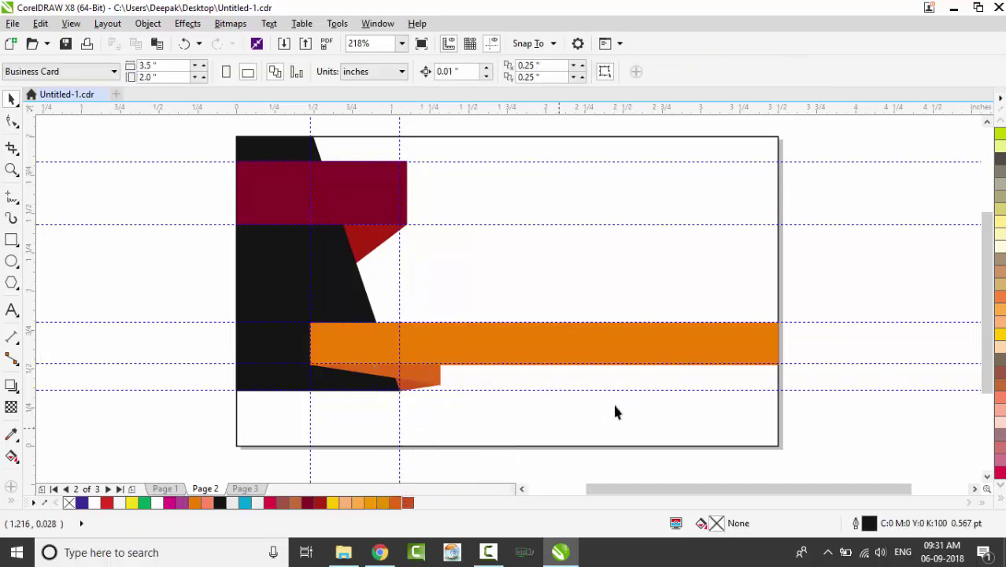
Fill the small fold with a darker burnt orange shade (C:22 M:77 Y:99 K:0)
click(419, 390)
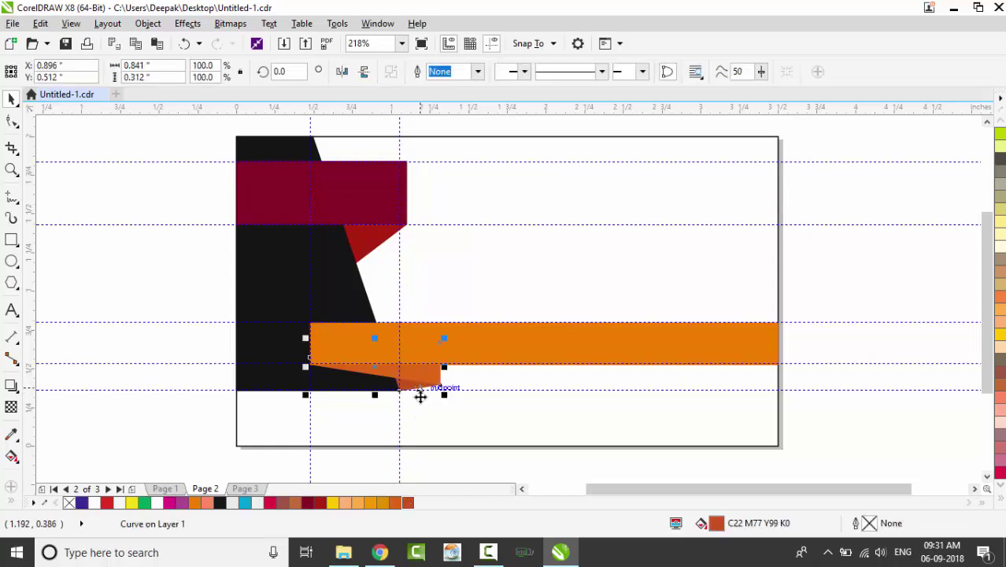
click(414, 502)
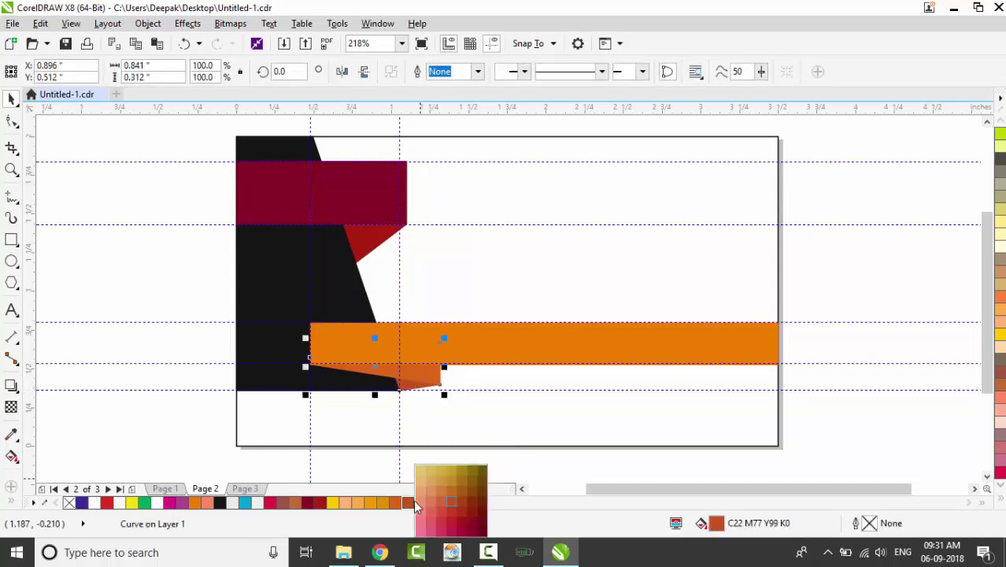
click(462, 502)
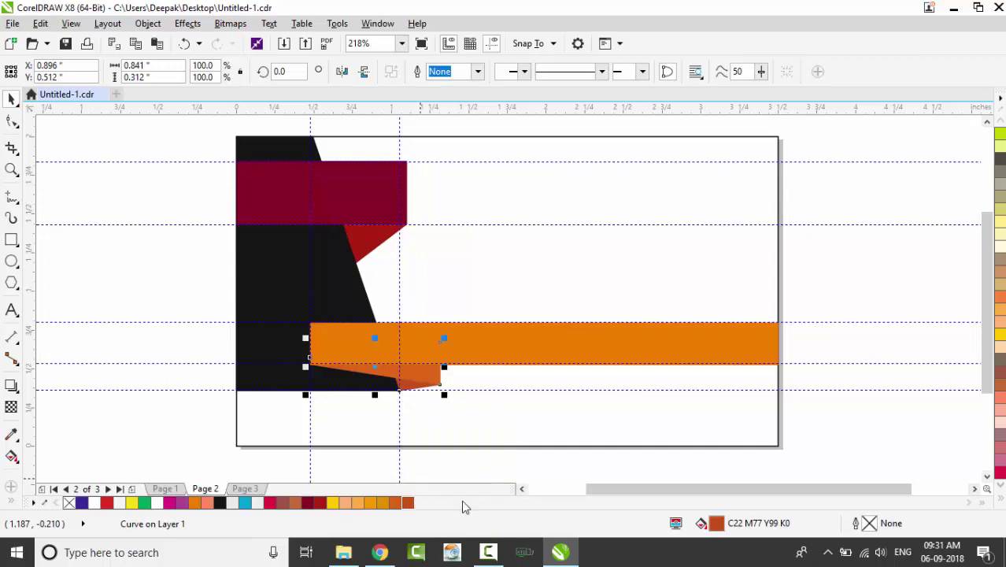
click(221, 435)
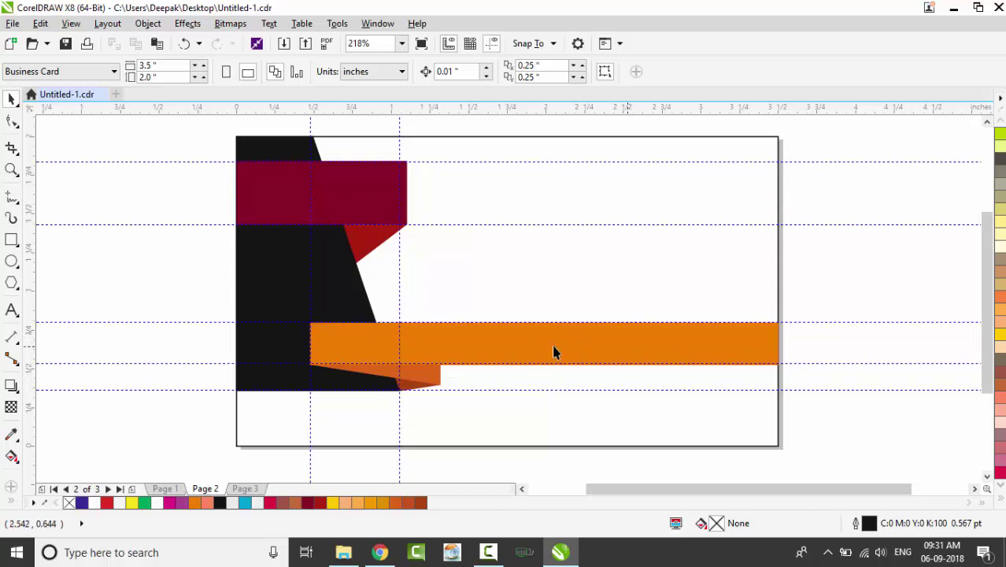
Add 'company name' text in Script MT Bold and shift it slightly left
key(F8)
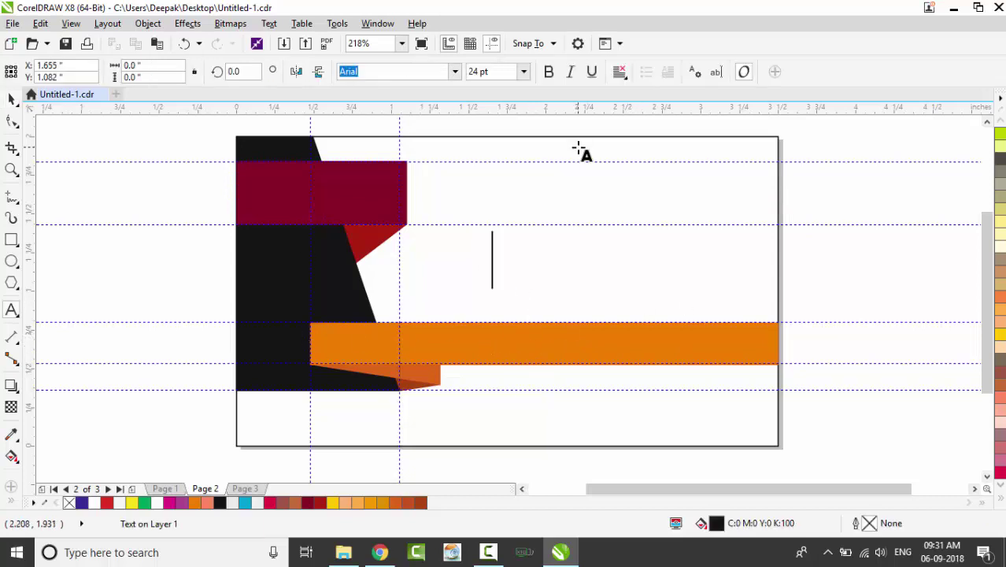
text(company )
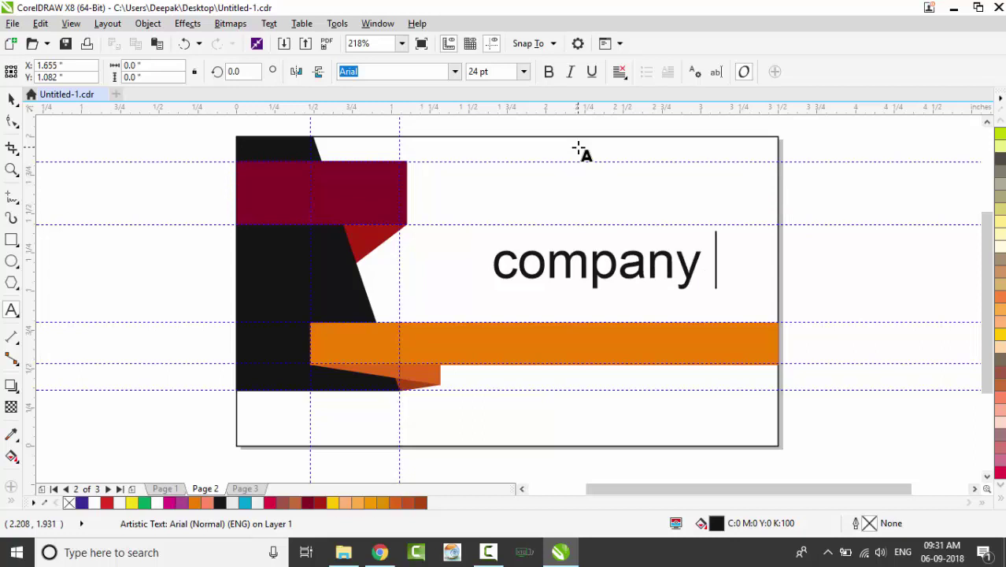
text(name)
key(BackSpace)
text(me)
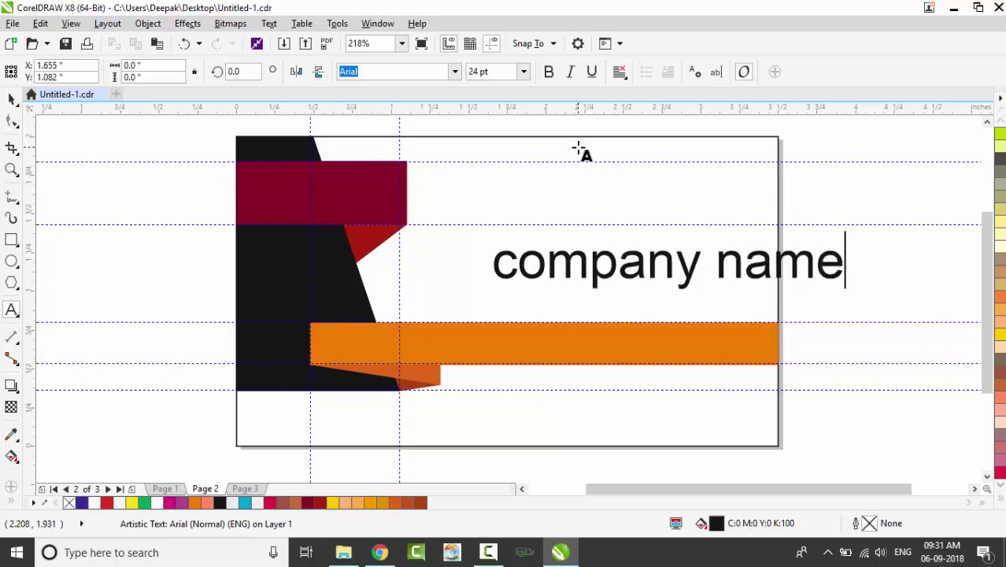
key(ctrl+space)
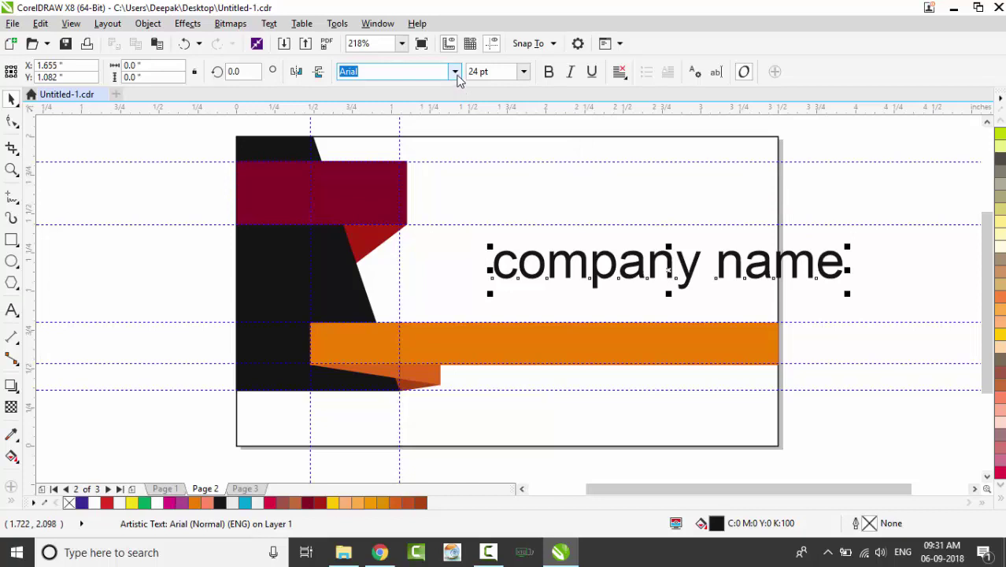
click(455, 72)
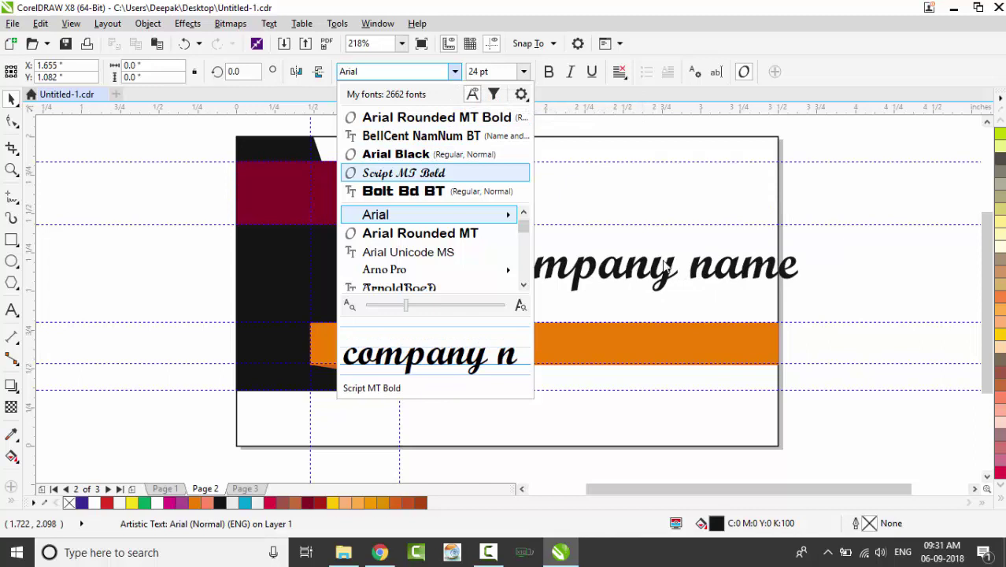
click(666, 265)
drag(645, 268, 780, 160)
Create a 'Company Logo' text, shrink it and move it to the card's top-right corner
key(F8)
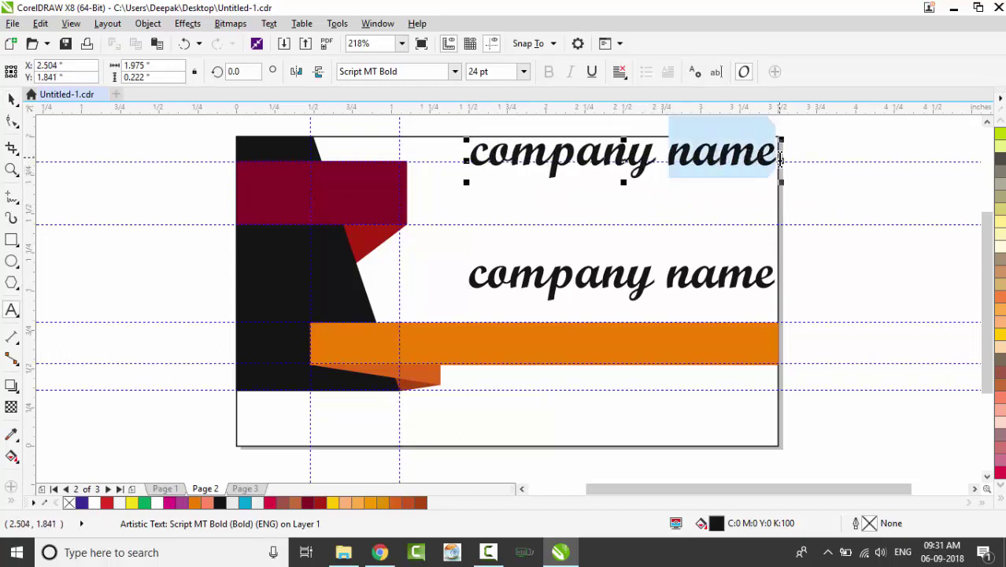
text(Lo)
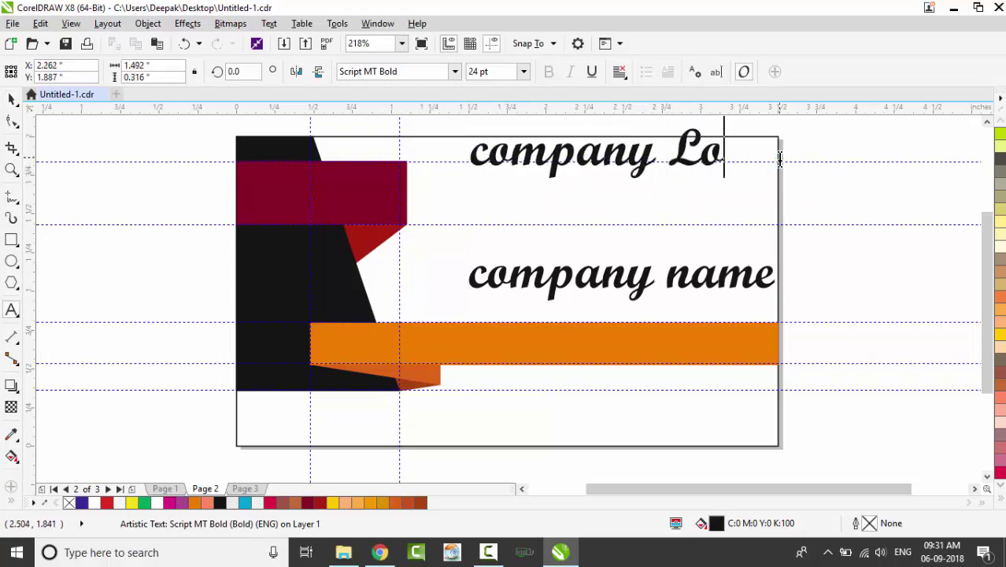
text(go)
drag(488, 152, 477, 152)
text(C)
key(ctrl+space)
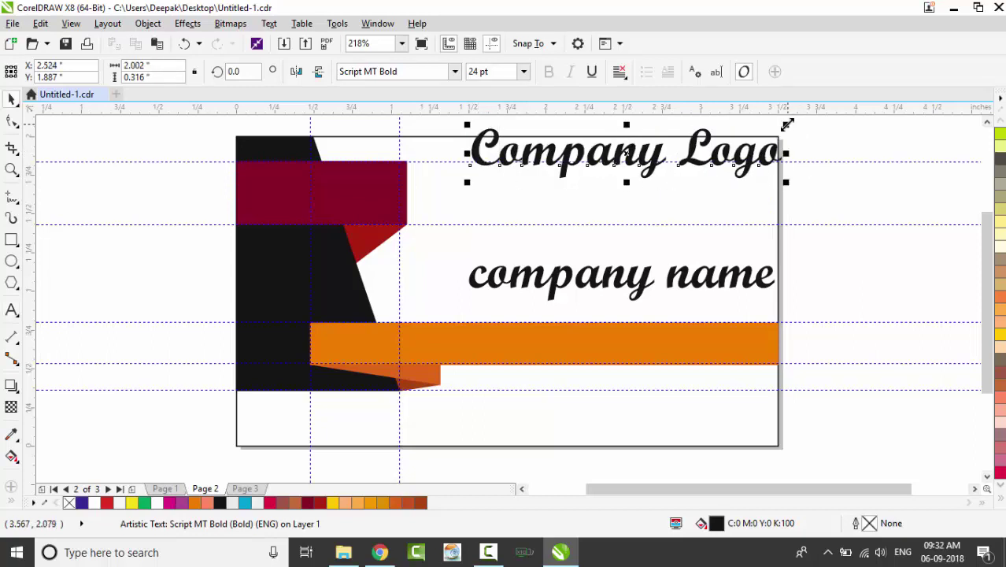
drag(785, 125, 688, 149)
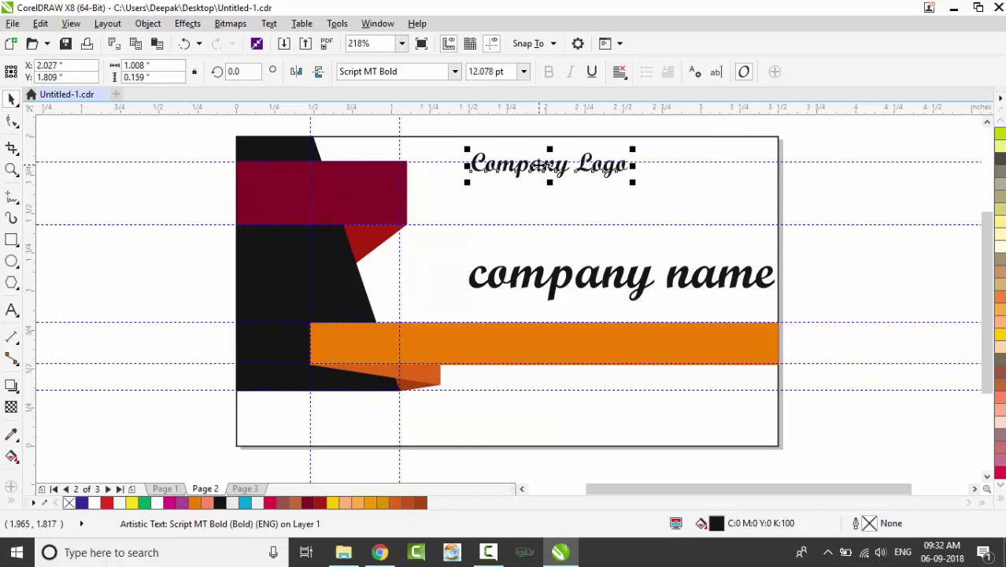
drag(556, 171, 697, 167)
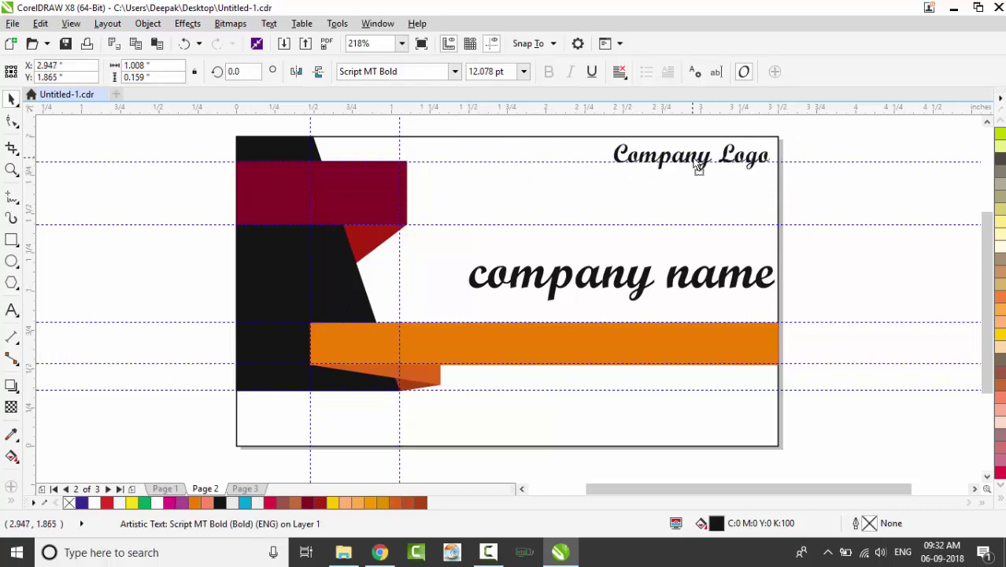
Set Company Logo in Bolt Bd BT and scale it smaller and narrower
click(455, 73)
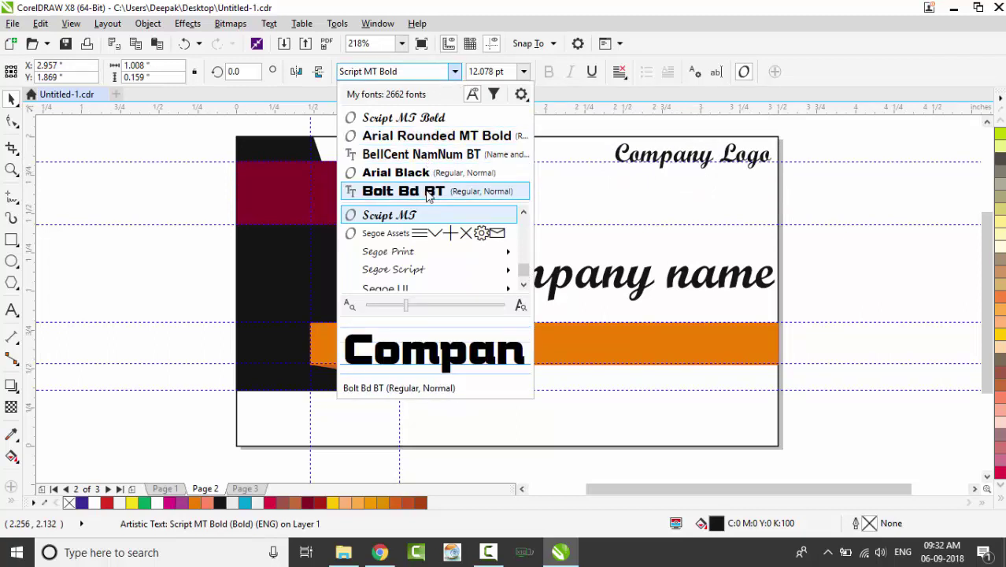
click(429, 195)
drag(835, 172, 774, 166)
drag(622, 154, 650, 155)
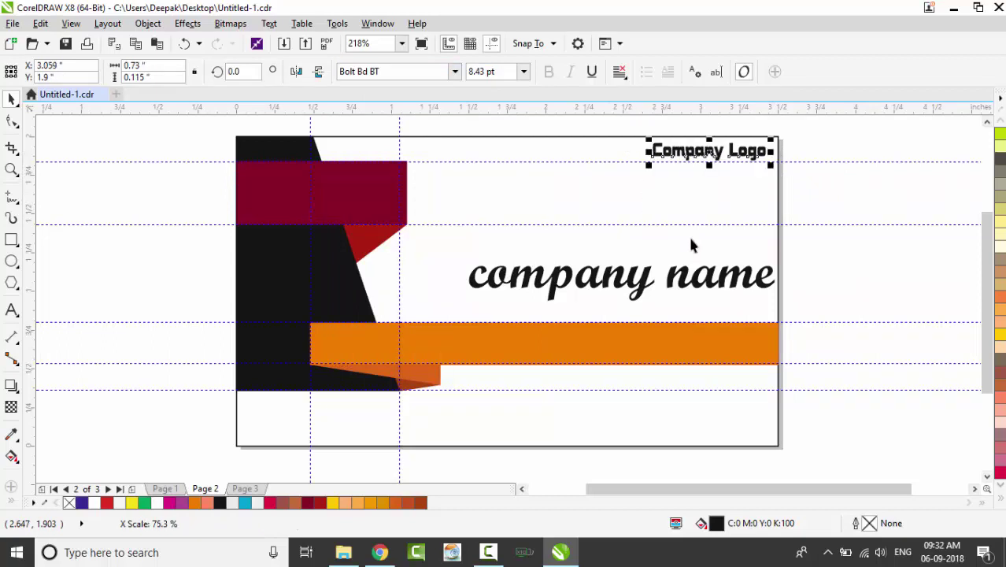
click(687, 282)
key(Escape)
key(F8)
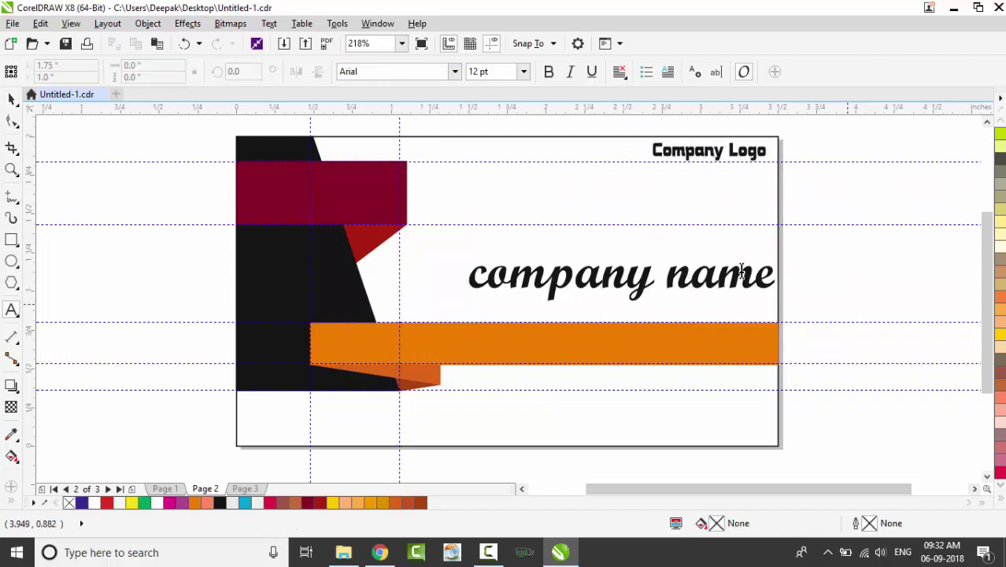
Paste the blue 'An Epitome of Excellence' tagline under the company name, nudging the name up
click(484, 317)
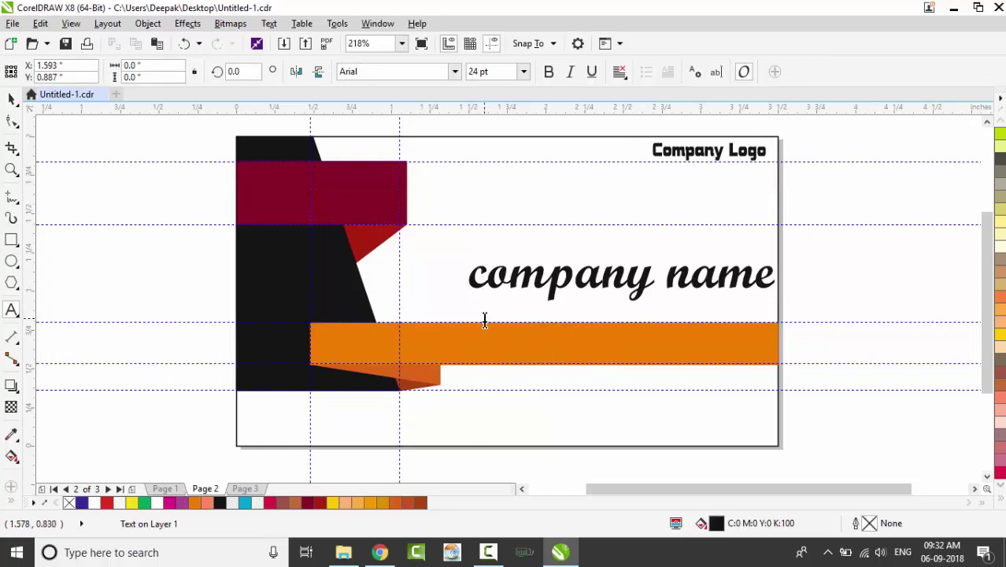
text(An Epitome of Excellence)
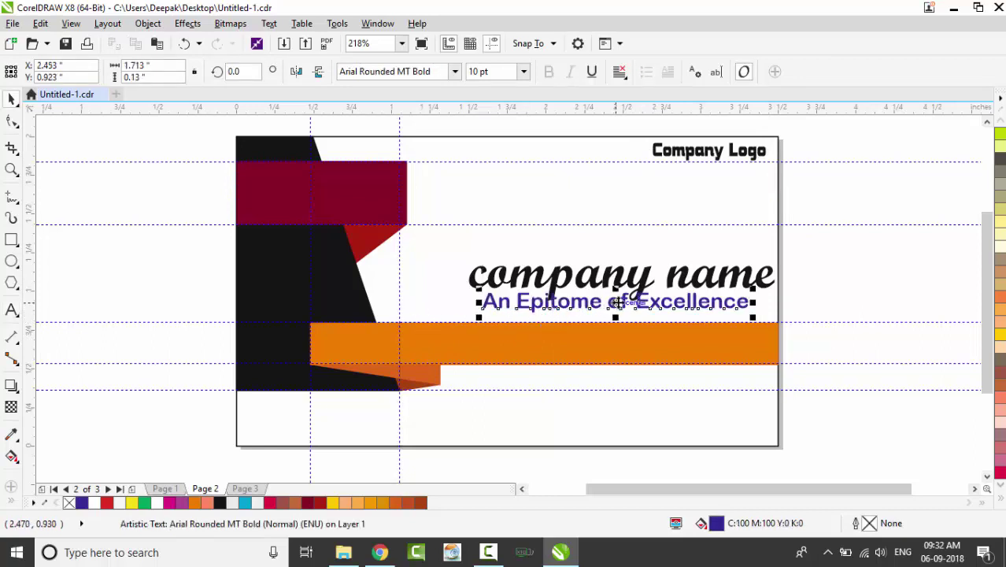
drag(619, 310, 638, 309)
click(640, 313)
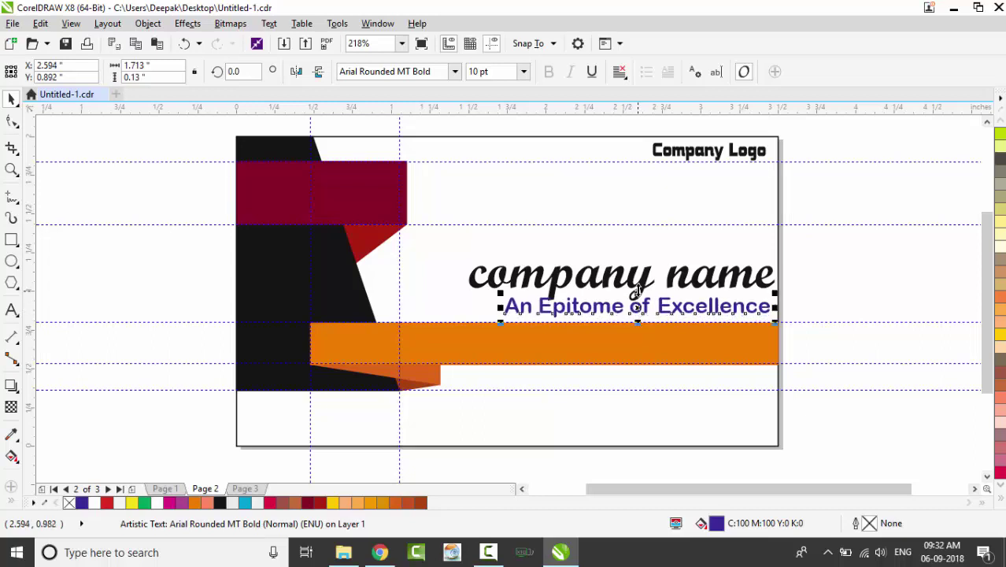
click(642, 279)
drag(643, 277, 644, 273)
Replace the title with red Algerian 'COMPANY NAME' and move it left
click(11, 309)
click(576, 267)
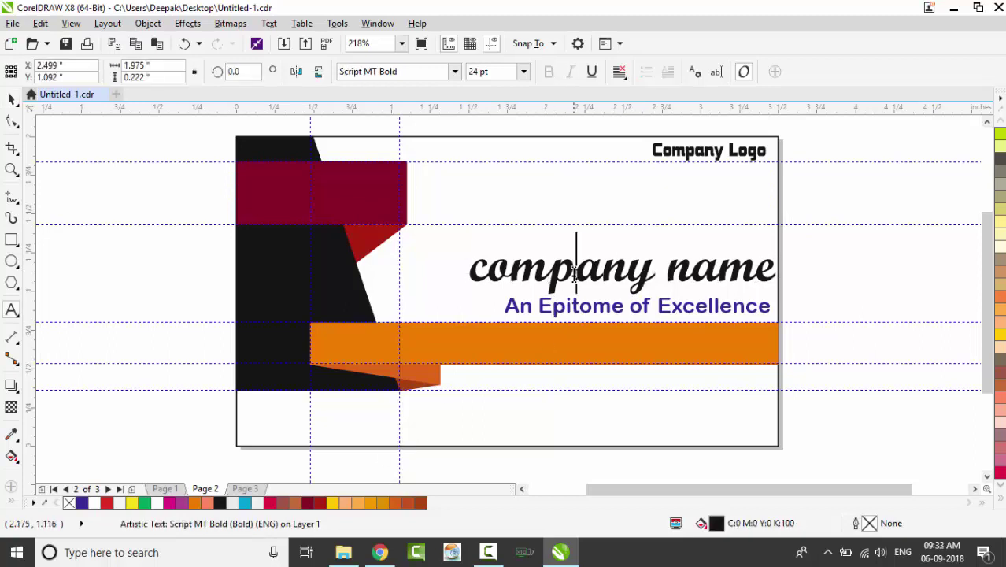
key(ctrl+a)
text(COMPANY NAME)
key(ctrl+space)
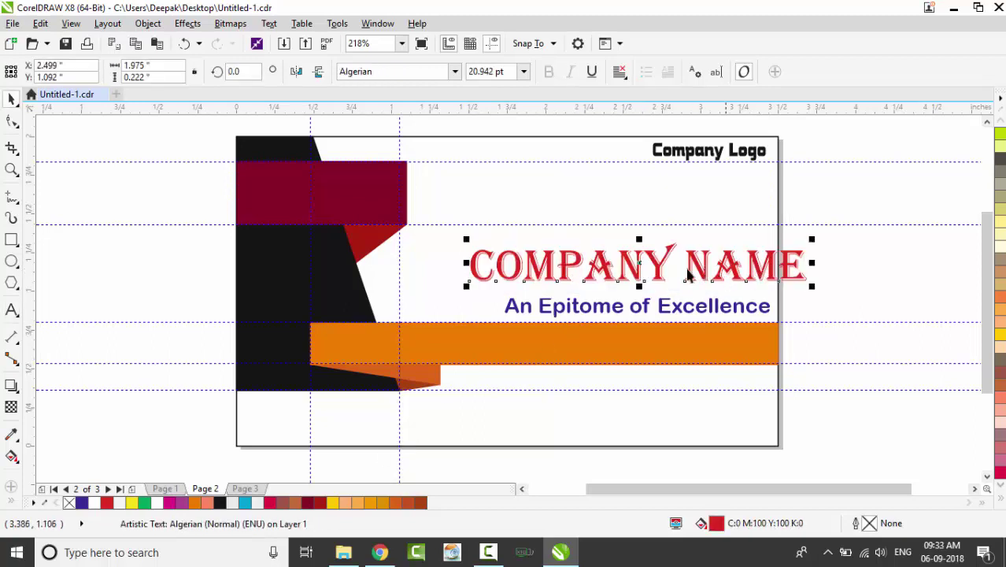
drag(640, 266, 610, 280)
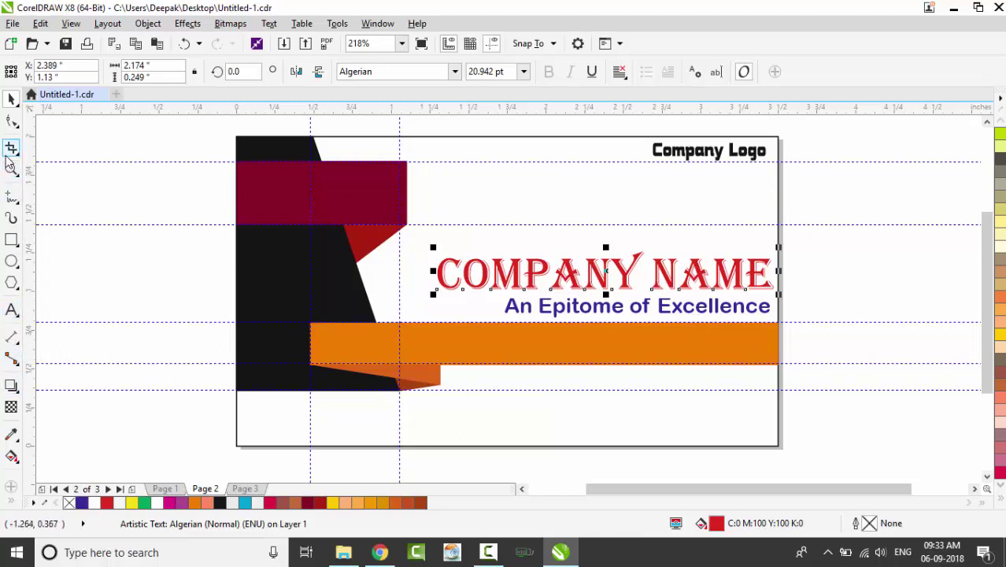
key(F8)
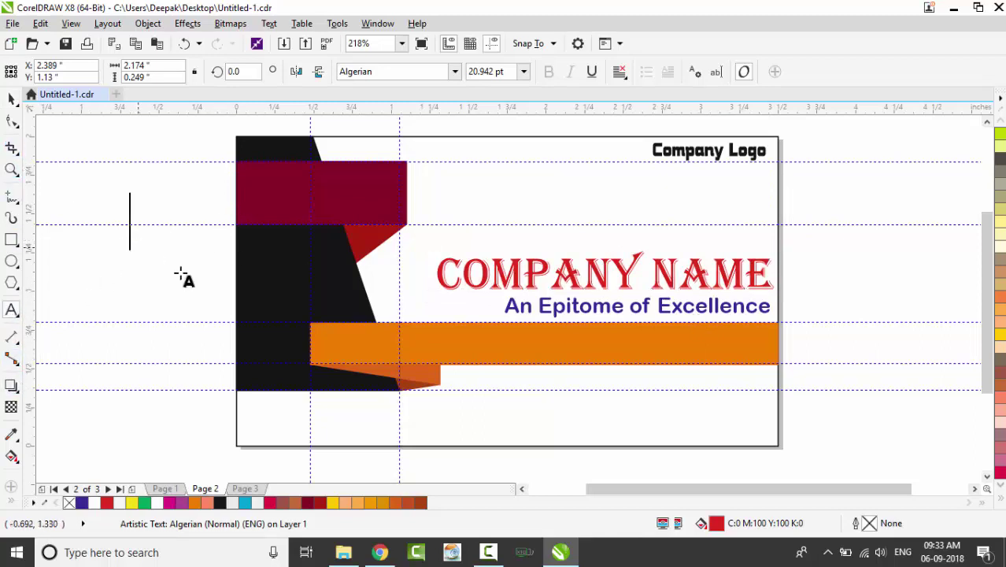
click(240, 175)
key(Return)
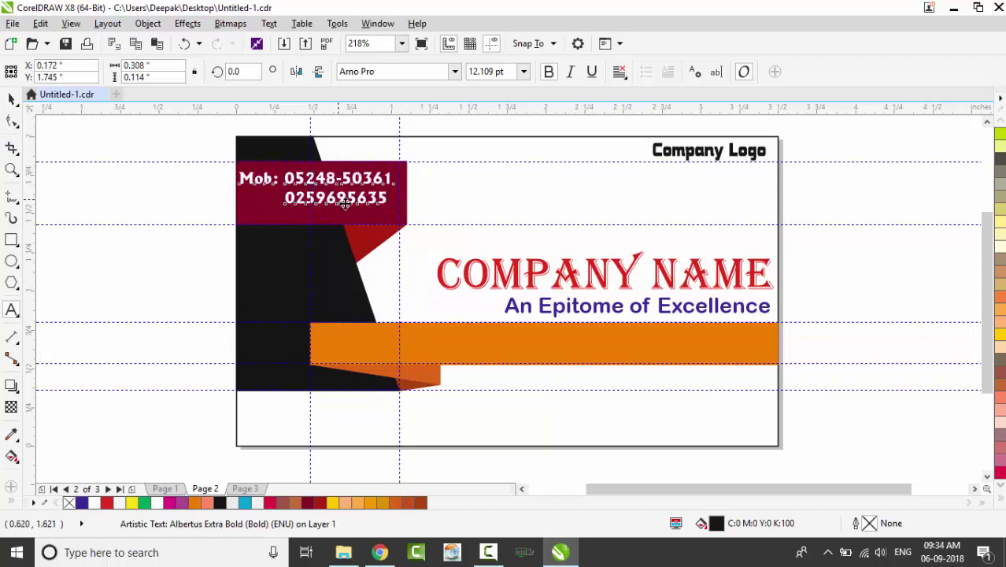
key(ctrl+space)
drag(315, 189, 335, 203)
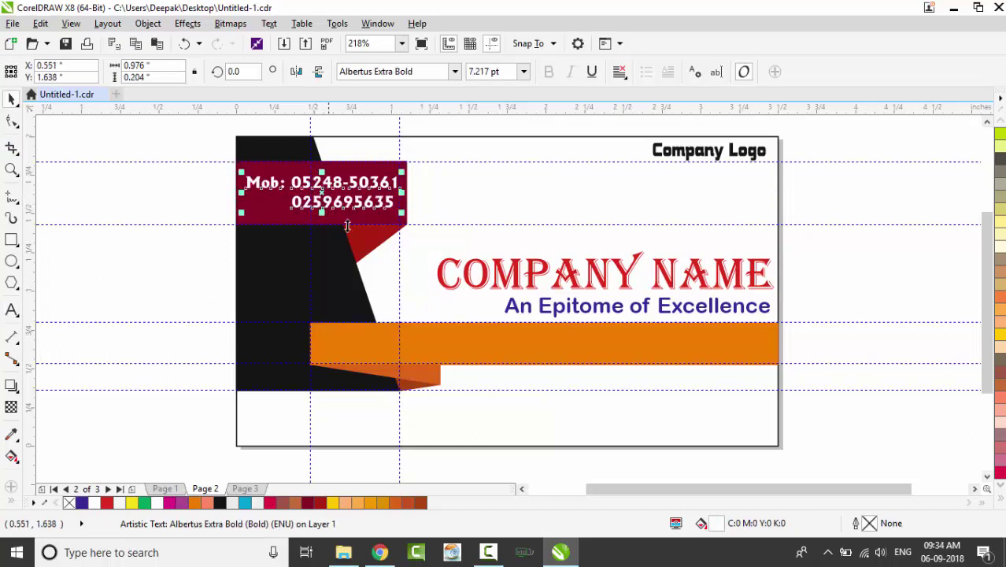
click(171, 187)
click(390, 205)
shift+click(281, 214)
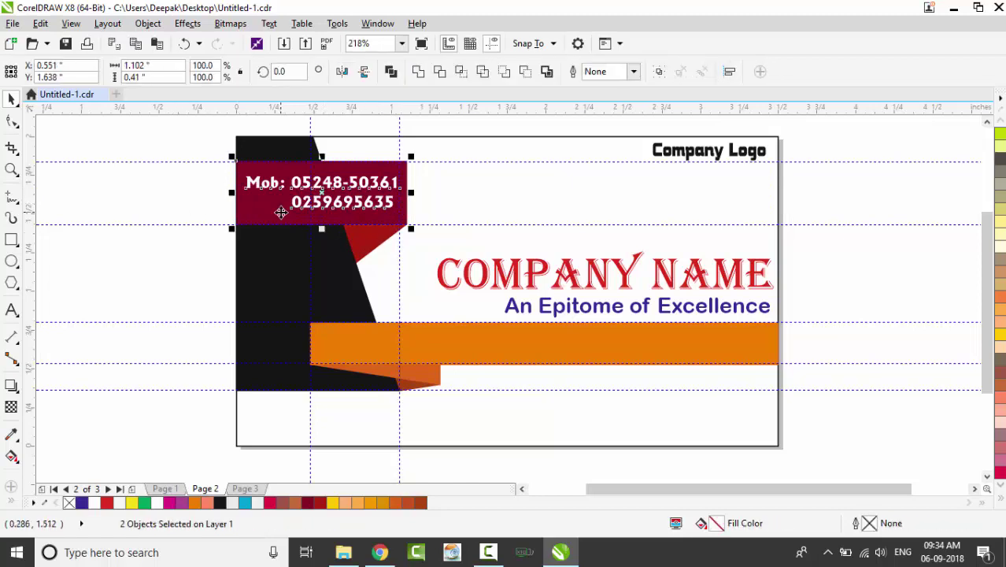
click(214, 214)
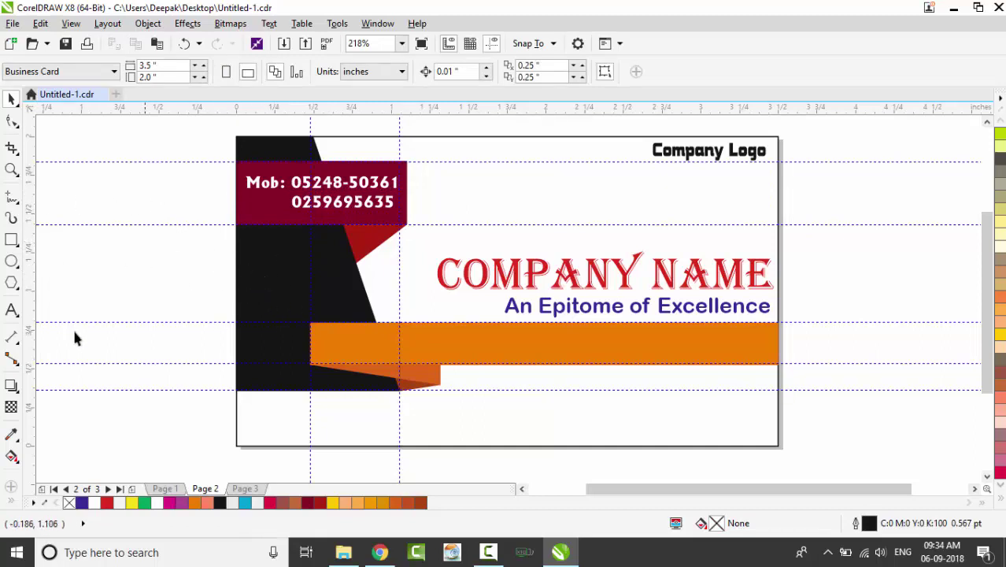
click(12, 310)
click(348, 185)
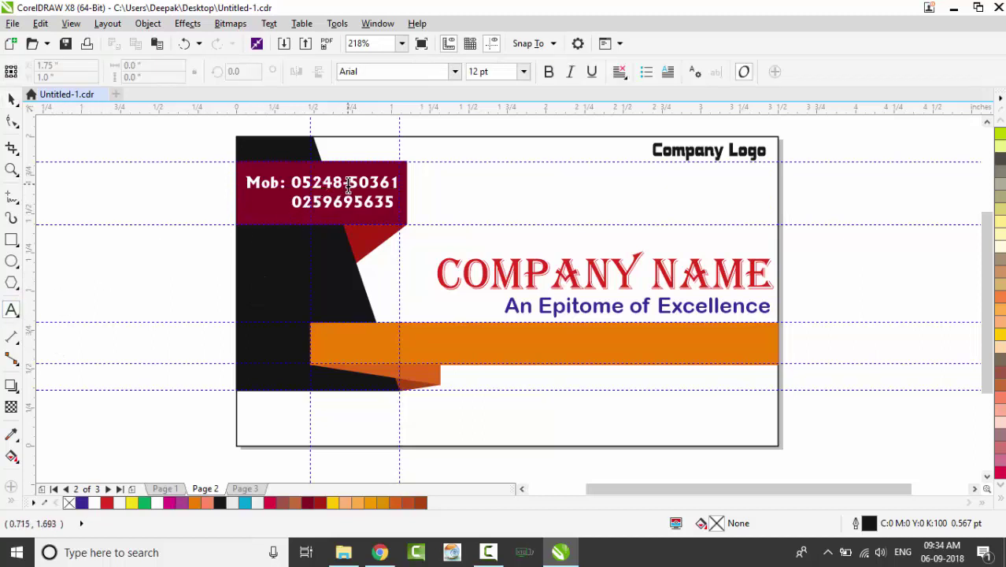
click(350, 183)
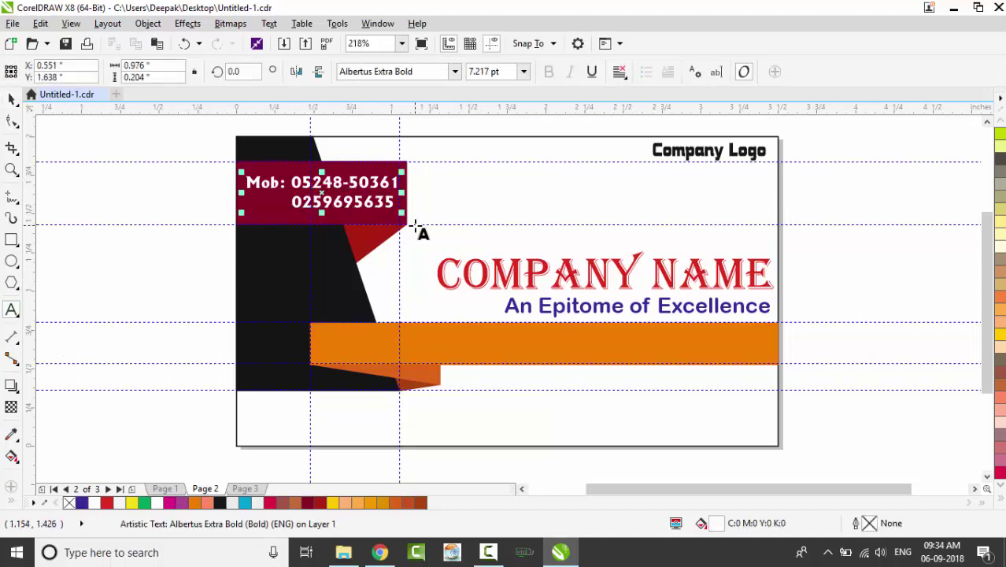
key(shift+Right)
key(shift+Right)
text(66)
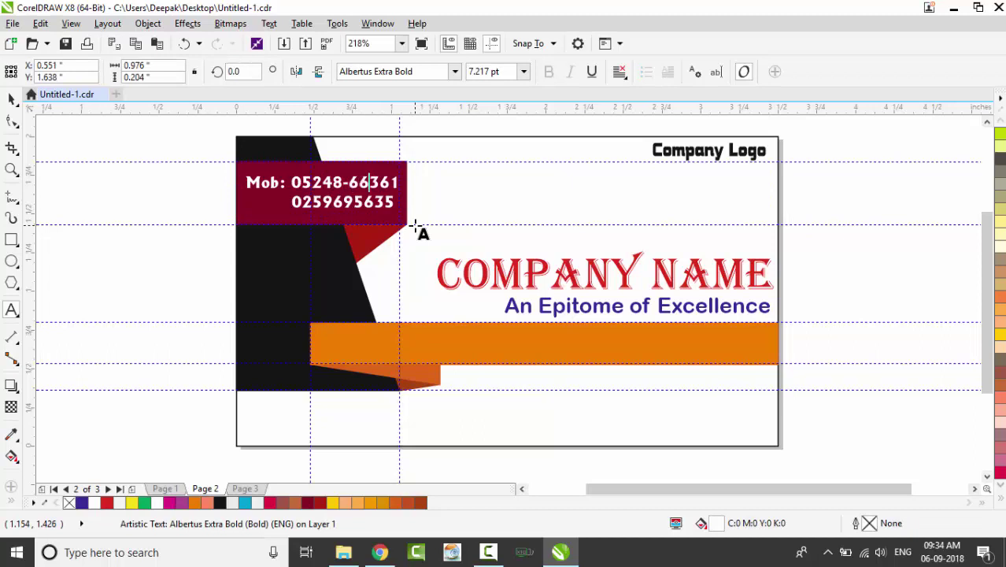
key(Down)
key(Left)
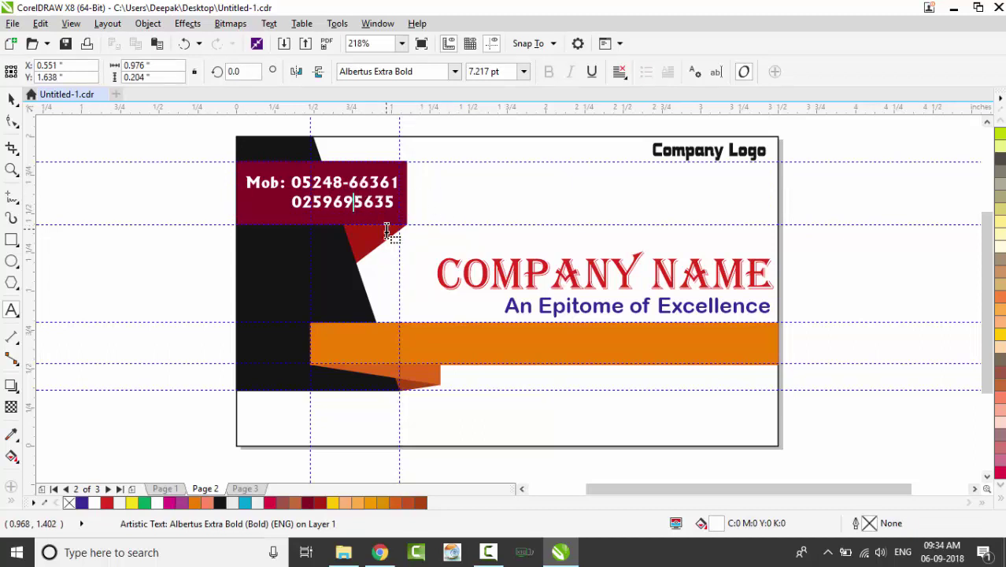
key(shift+Right)
key(shift+Right)
text(00)
key(shift+Right)
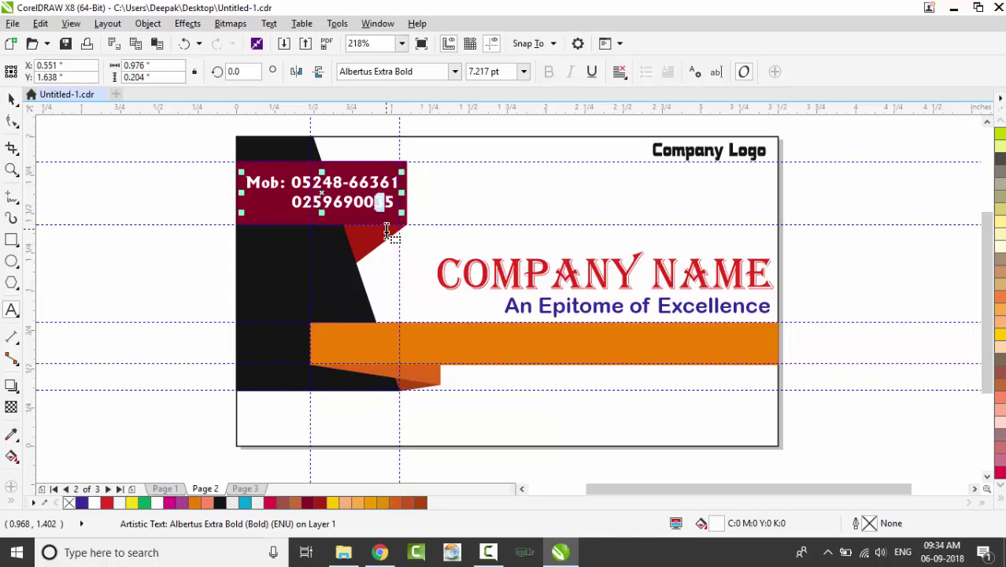
text(2)
key(shift+Right)
text(0)
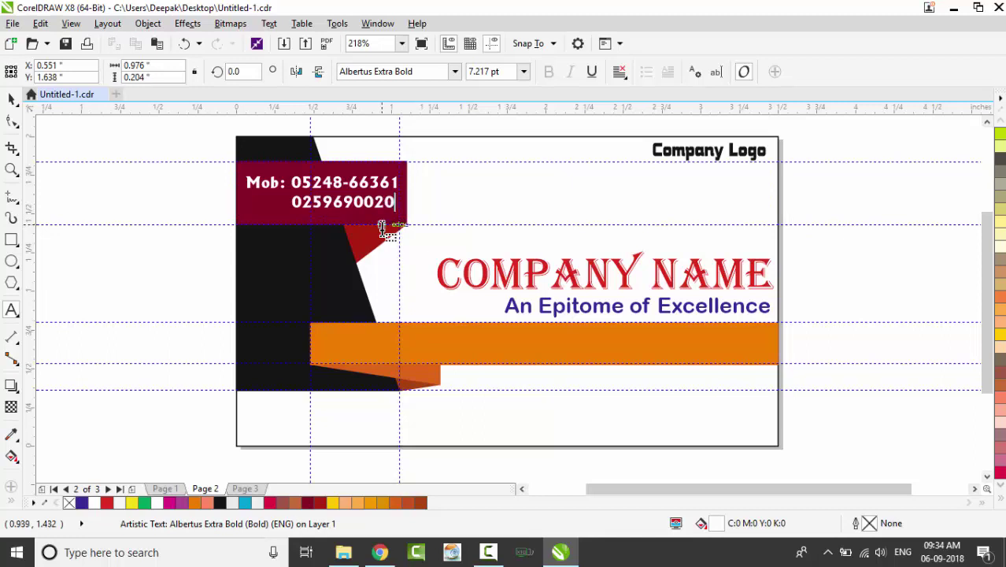
key(ctrl+space)
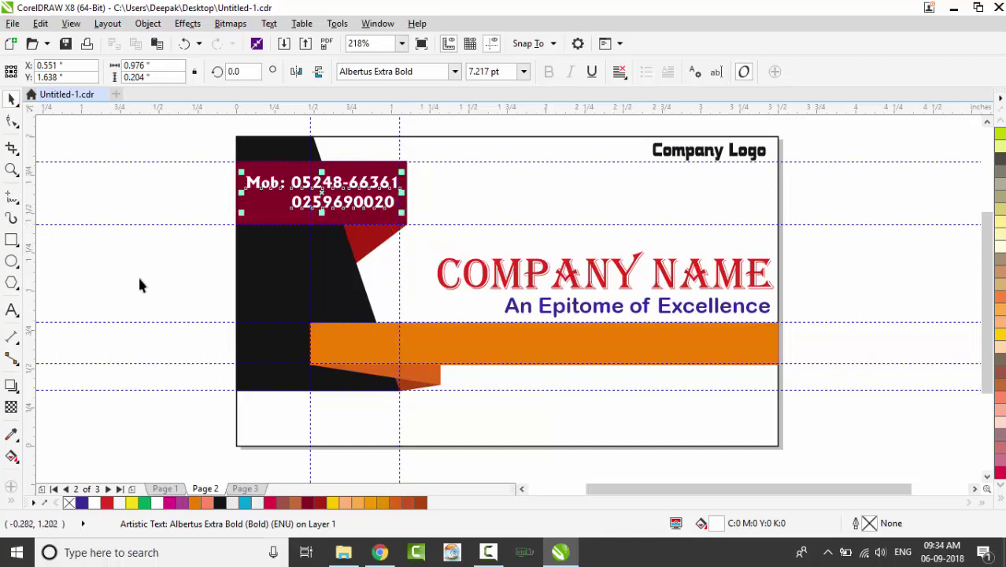
click(138, 274)
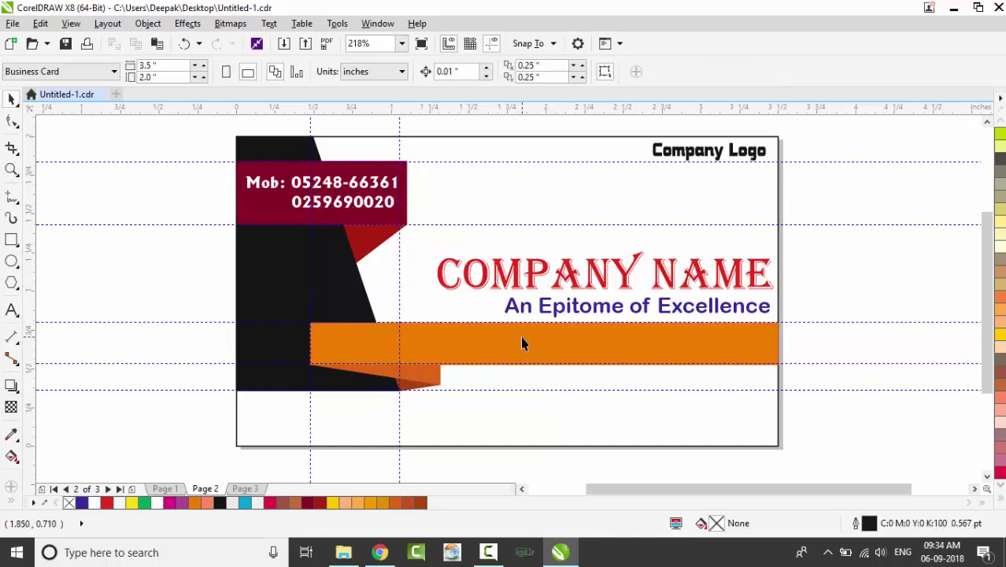
Paste the website and email lines onto the orange bar and the two-line address at the bottom
key(ctrl+v)
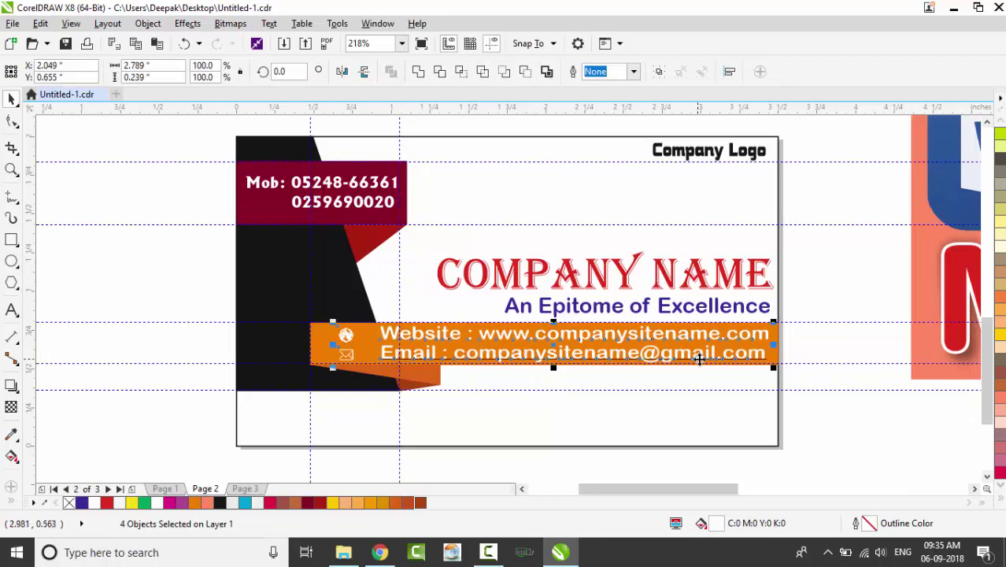
key(Right)
key(Right)
key(Right)
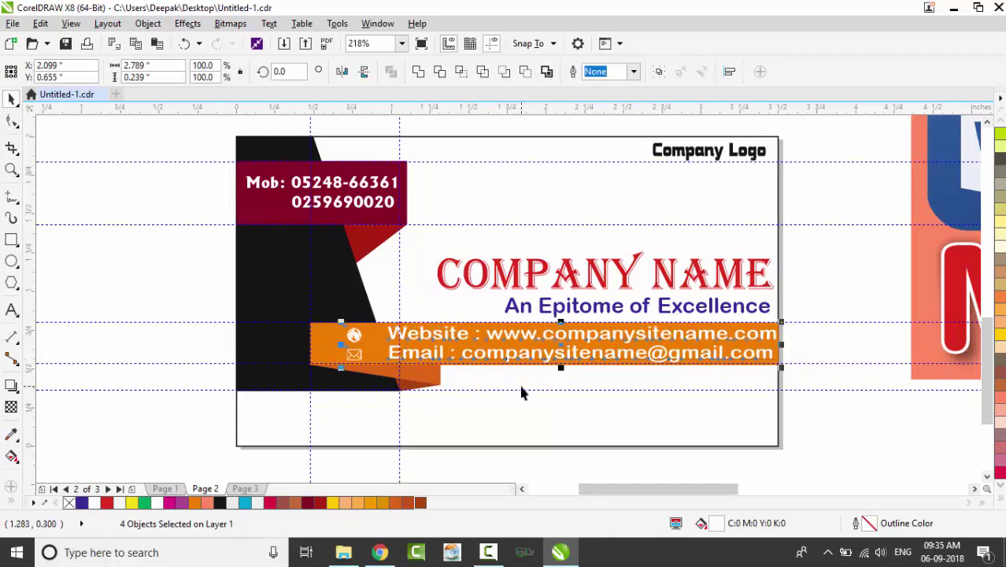
click(502, 448)
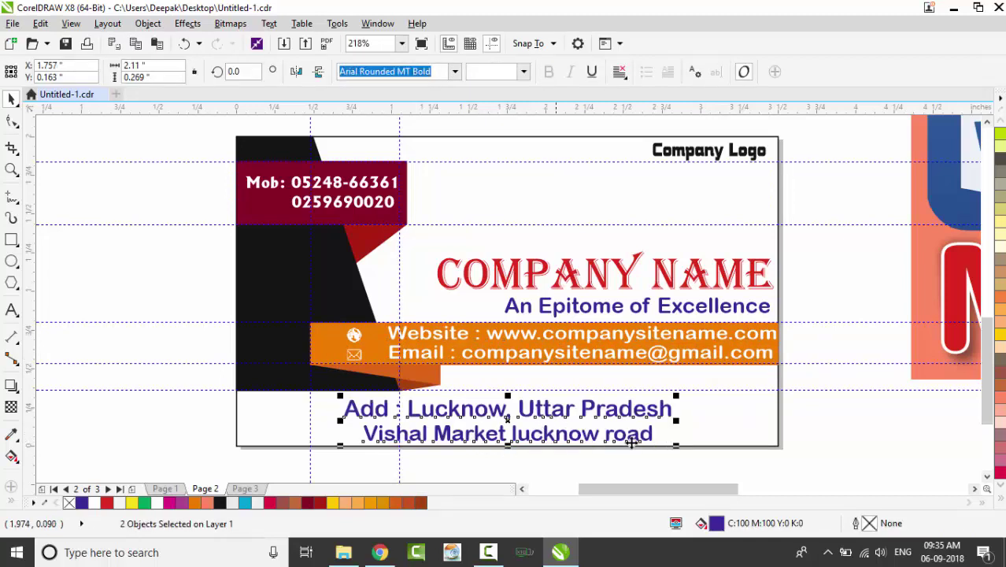
click(847, 429)
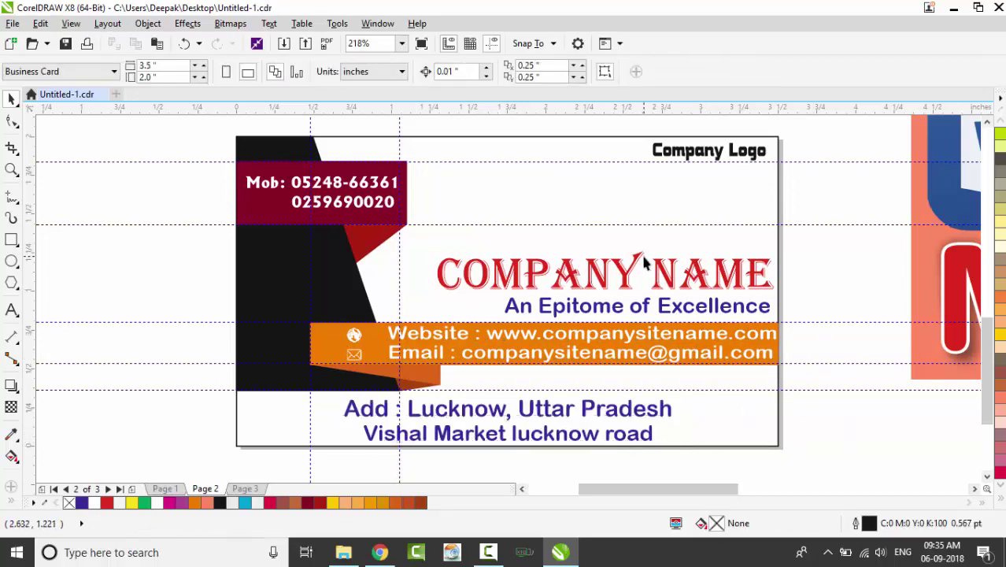
Replace the Company Logo text with lowercase 'company logo' in 15.593 pt CG Times
click(732, 158)
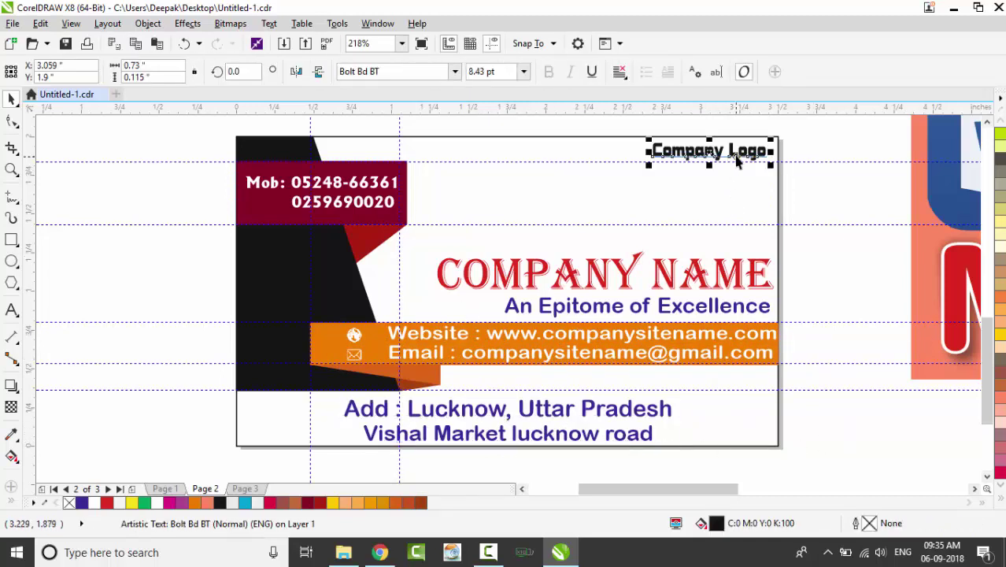
key(Delete)
key(ctrl+z)
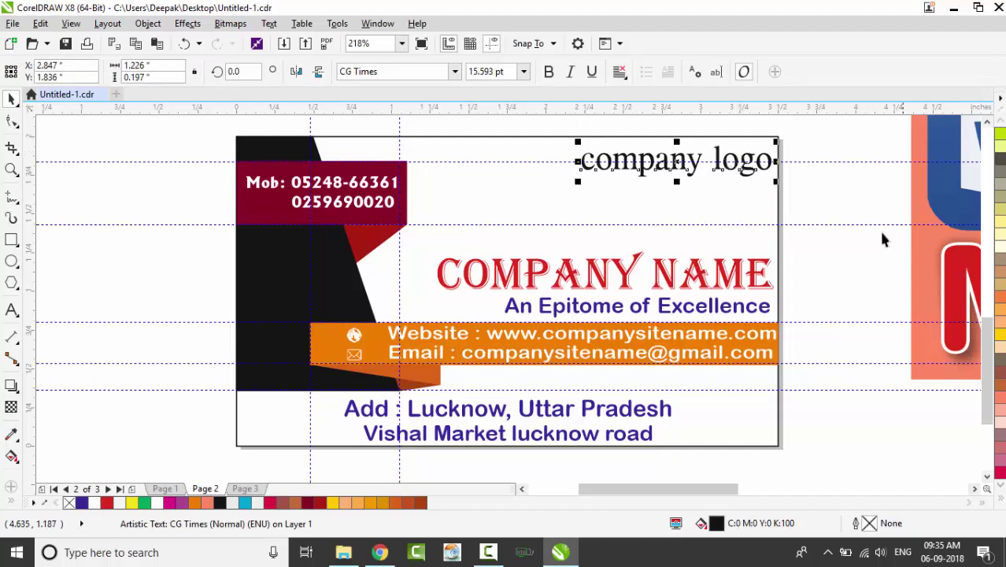
Delete all horizontal and vertical guidelines from the card
click(801, 224)
click(819, 173)
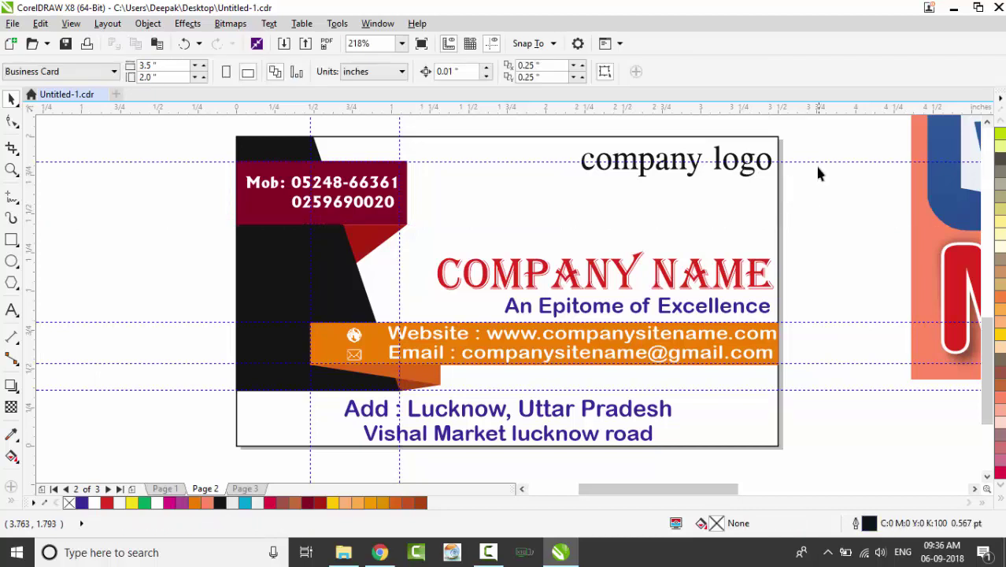
click(816, 163)
key(Delete)
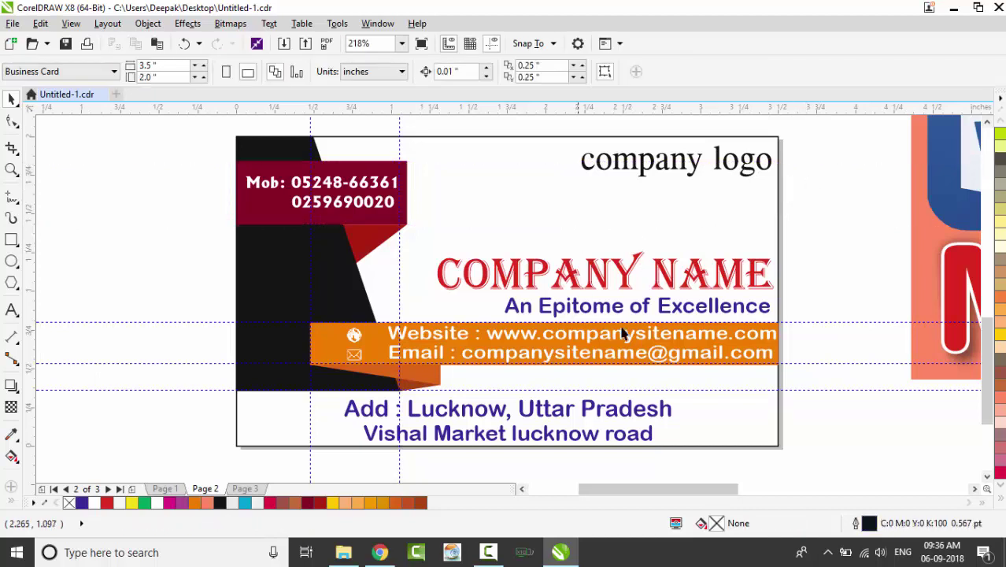
click(846, 322)
key(Delete)
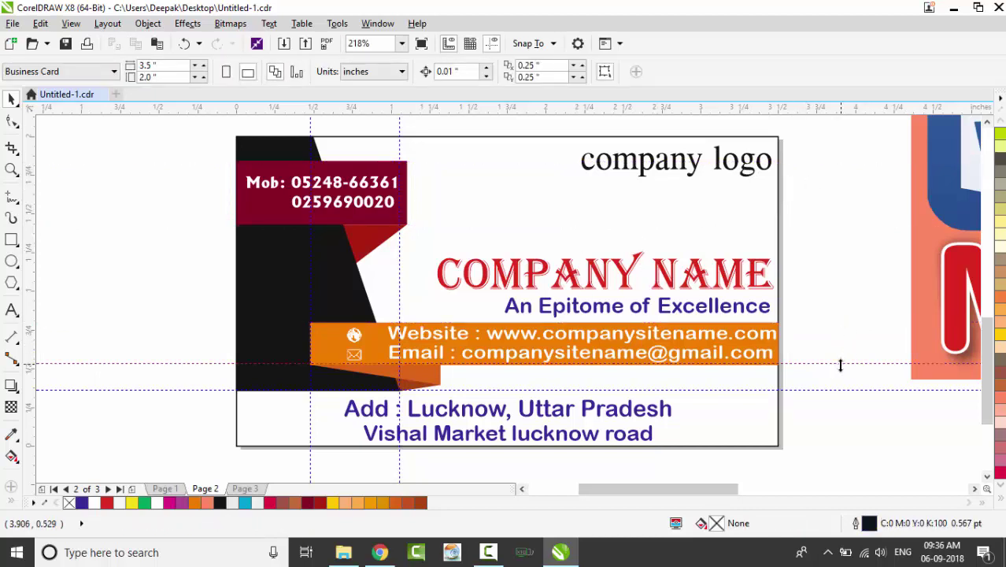
click(843, 364)
click(837, 393)
click(802, 390)
key(Delete)
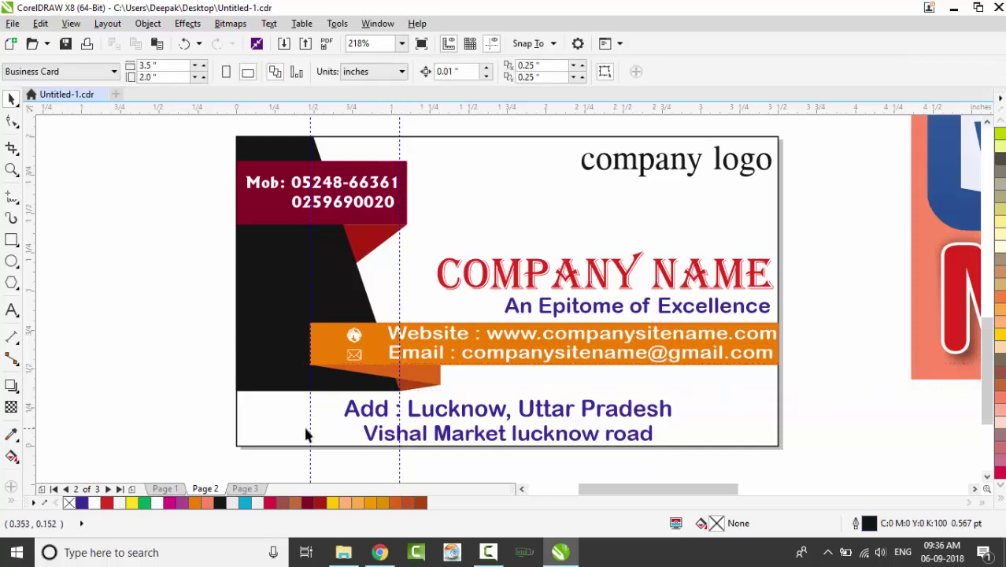
click(312, 415)
key(Delete)
click(400, 437)
key(Delete)
Set the first address line 'Add : Lucknow, Uttar Pradesh' in Bolt Bd BT, then select the whole card
click(640, 413)
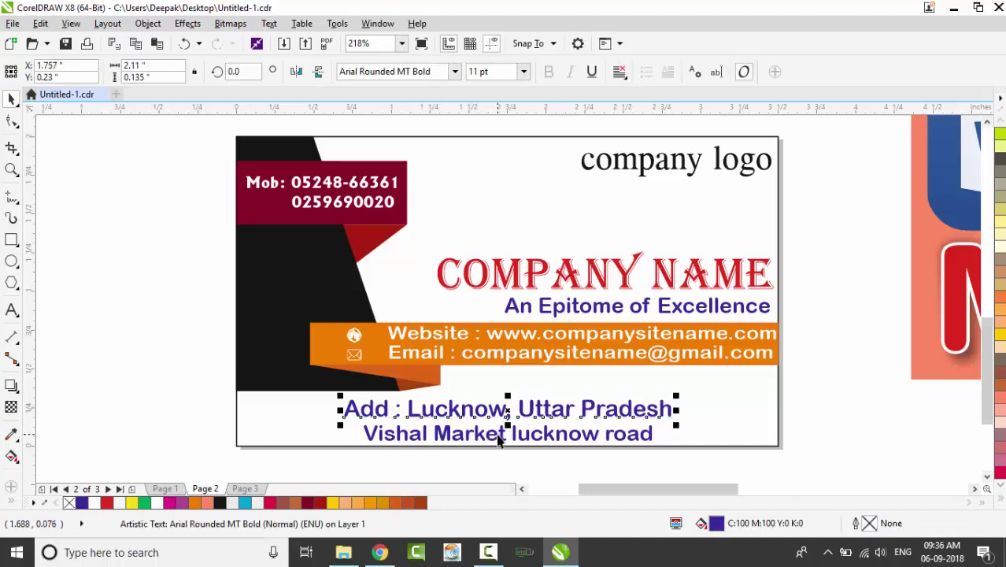
click(504, 433)
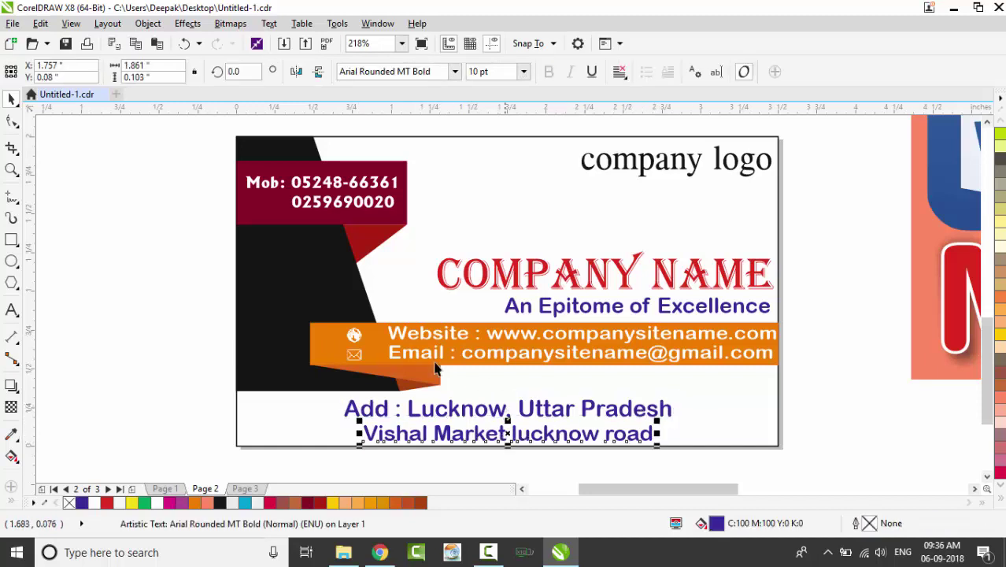
click(535, 417)
click(455, 71)
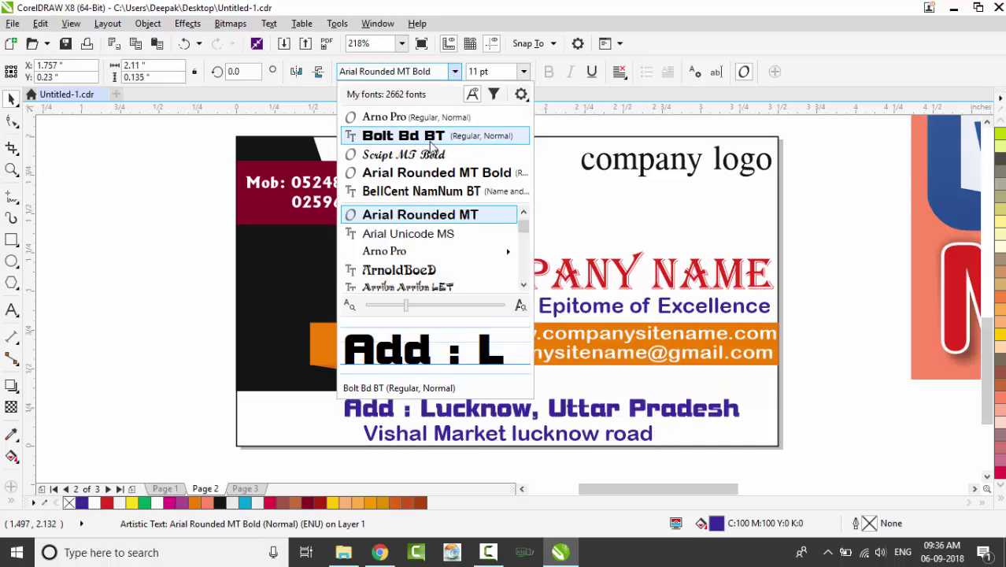
click(432, 144)
shift+click(494, 381)
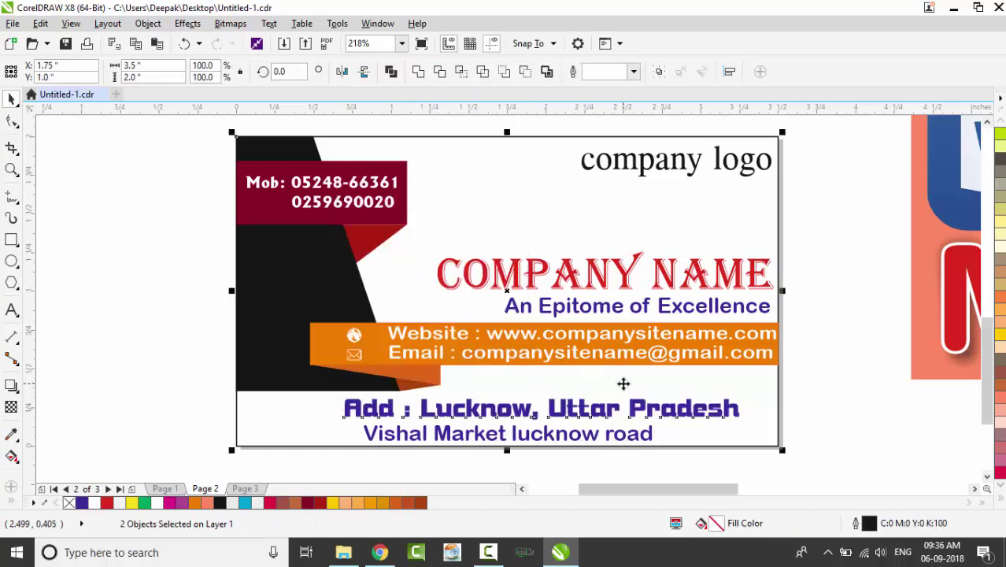
click(184, 404)
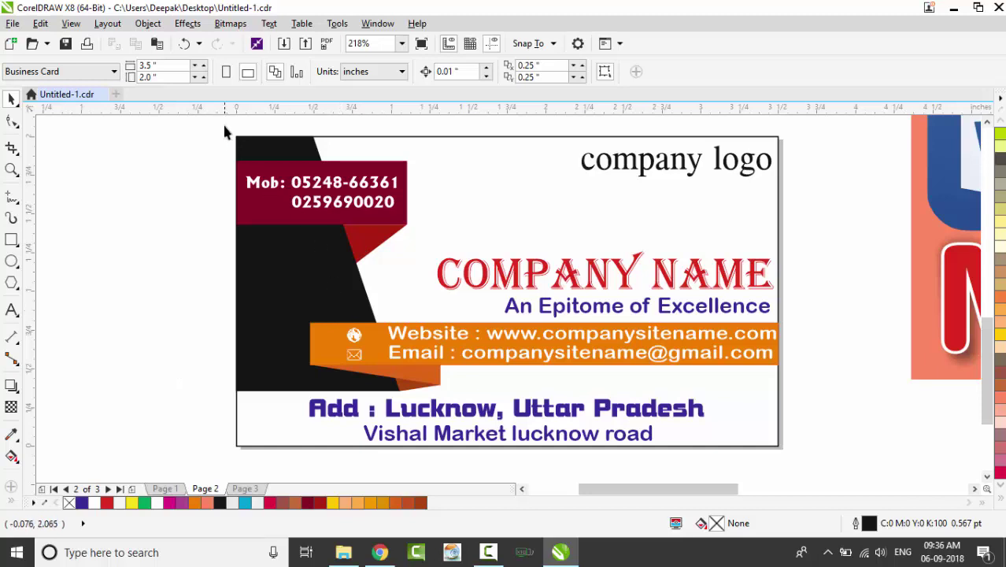
drag(227, 126, 791, 459)
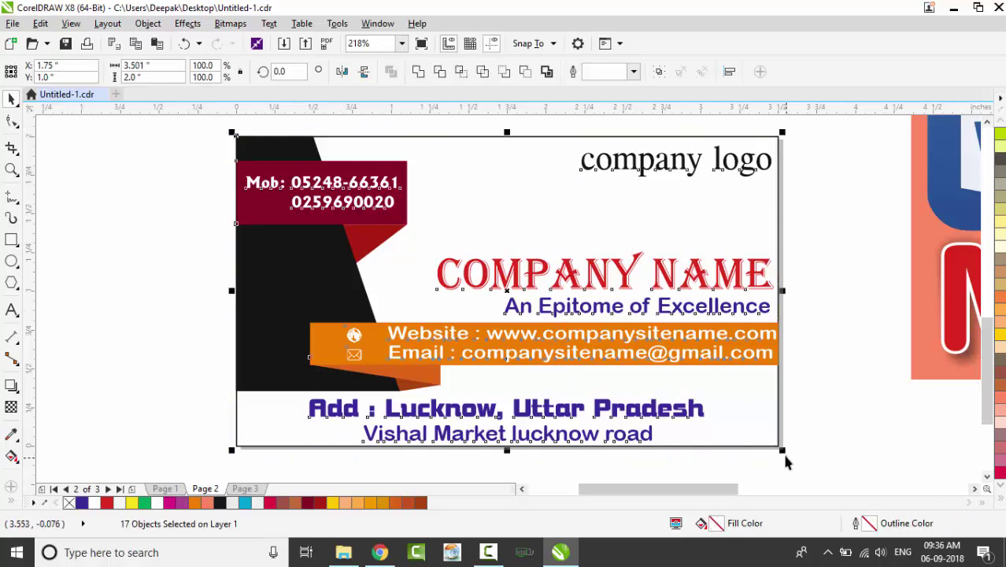